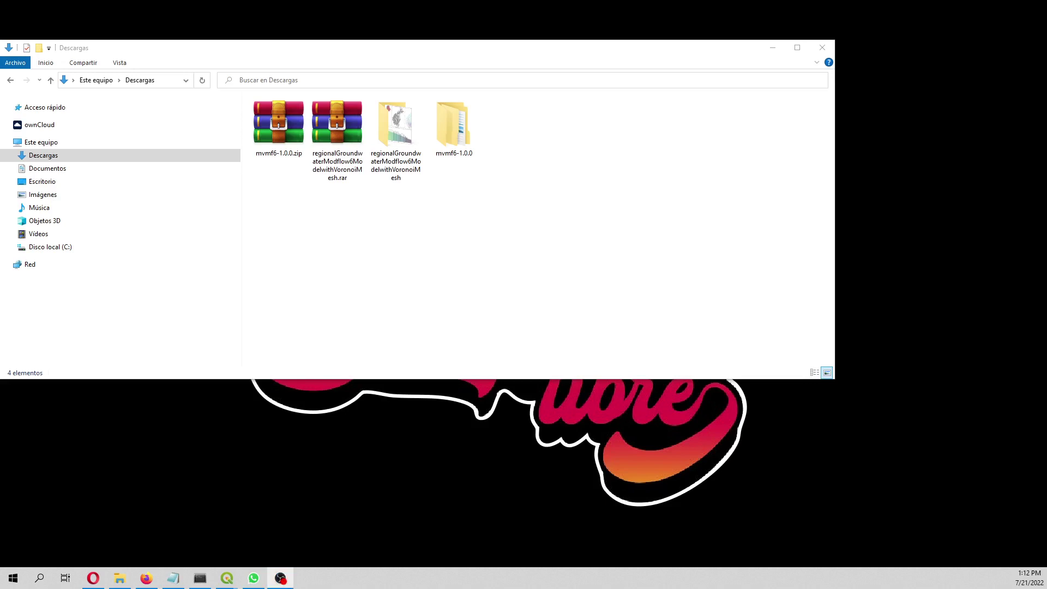
Bring the Opera window with the USGS Model Viewer page in front of File Explorer
key("alt+Tab")
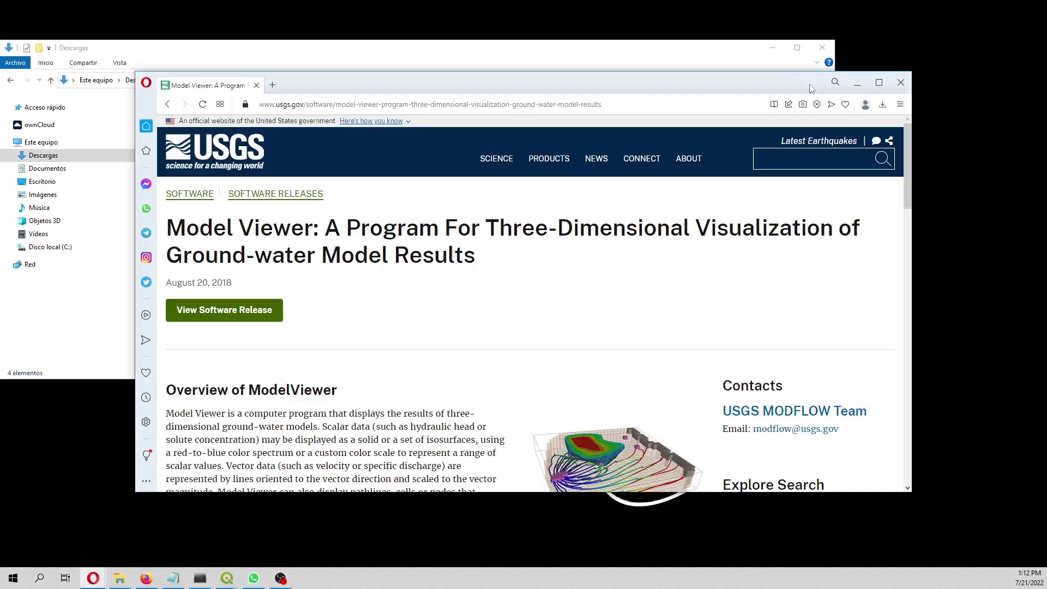
Maximize Opera, review the Model Viewer for MODFLOW 6 download section and release name, then minimize it
left_click(878, 83)
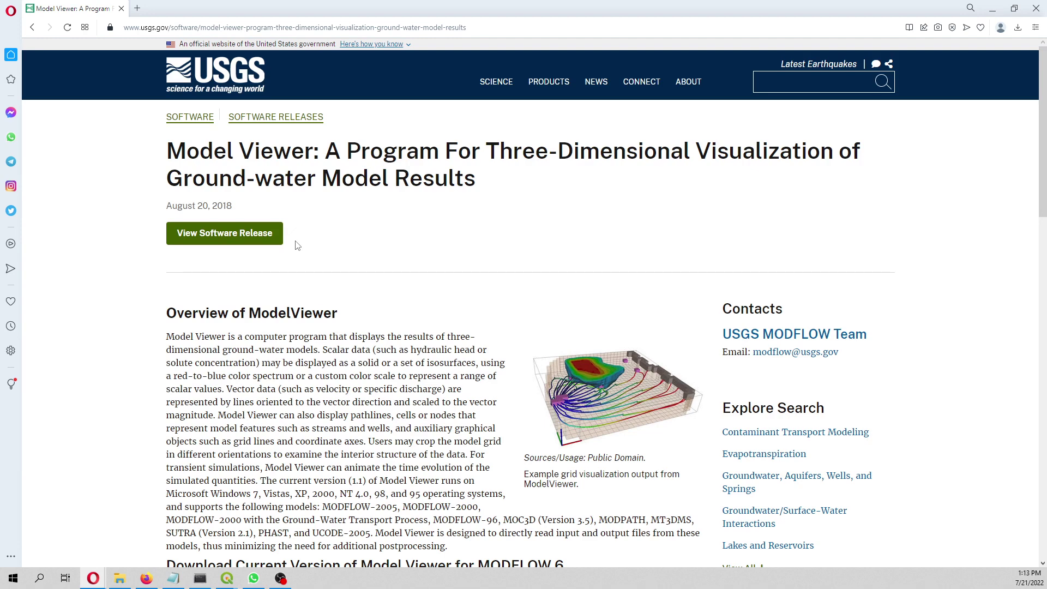
scroll(297, 246, "down", 3)
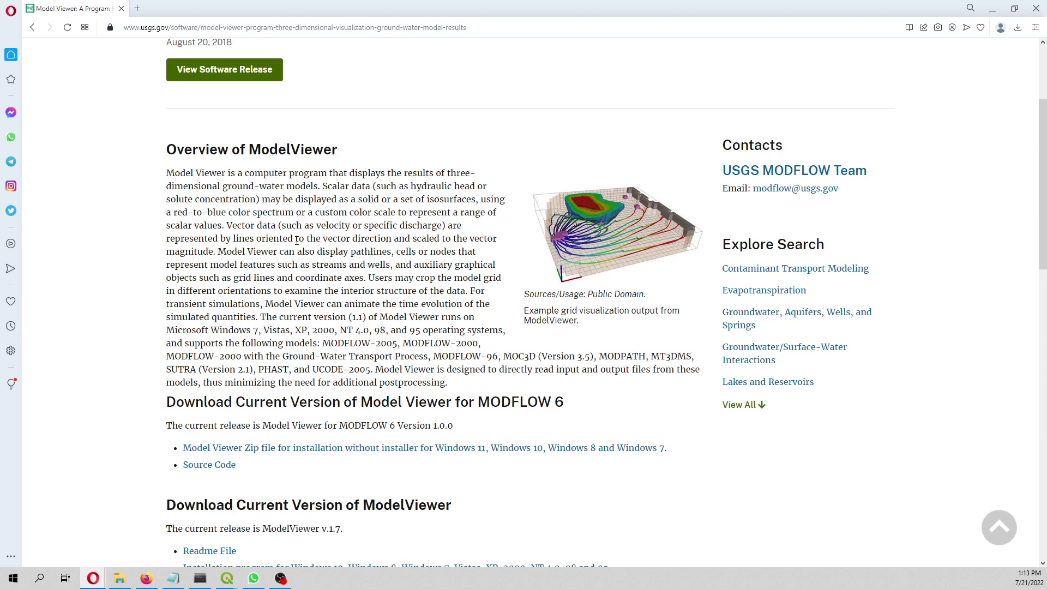
scroll(297, 241, "down", 1)
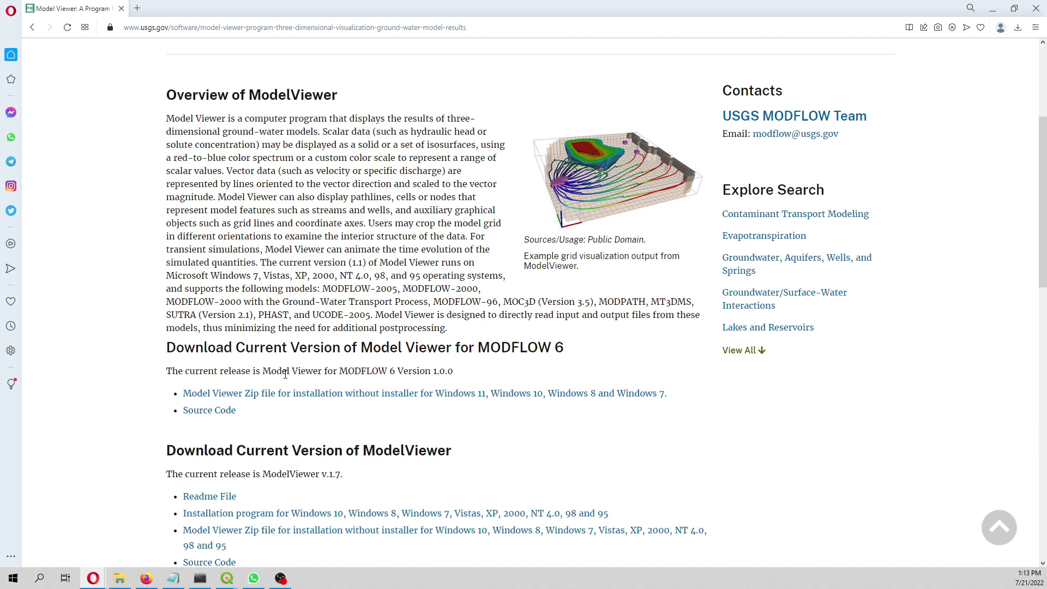
left_click_drag(269, 372, 397, 372)
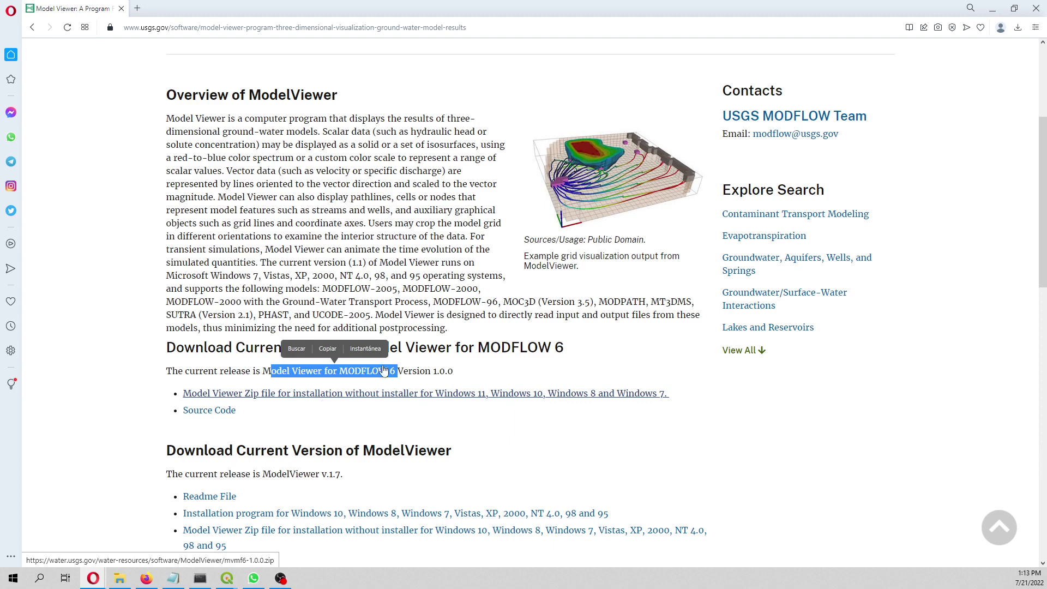
left_click(992, 10)
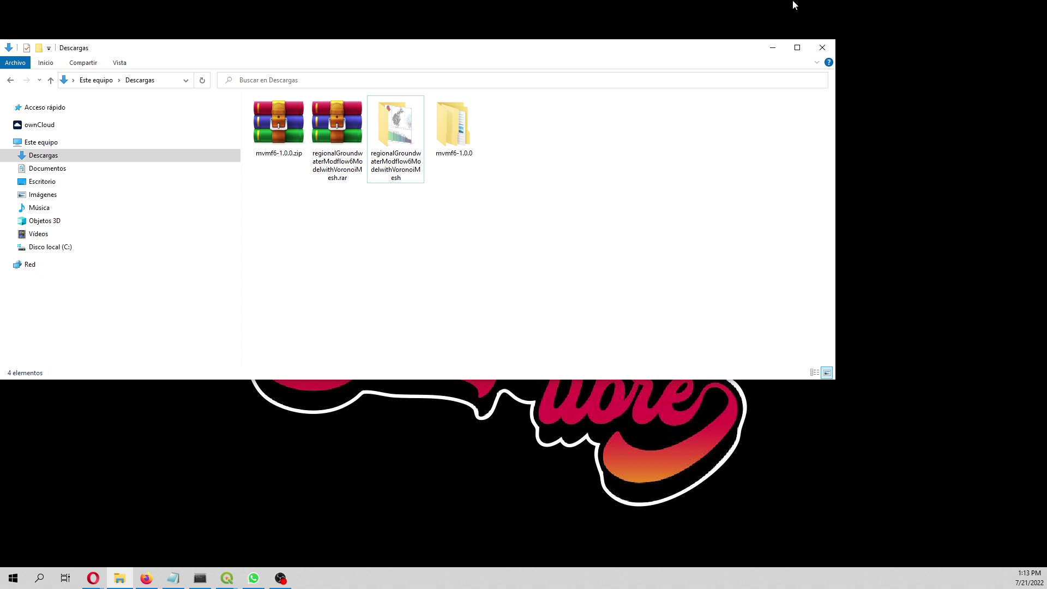
Run mvmf6.exe from the mvmf6-1.0.0\bin folder in Downloads
key("alt+Tab")
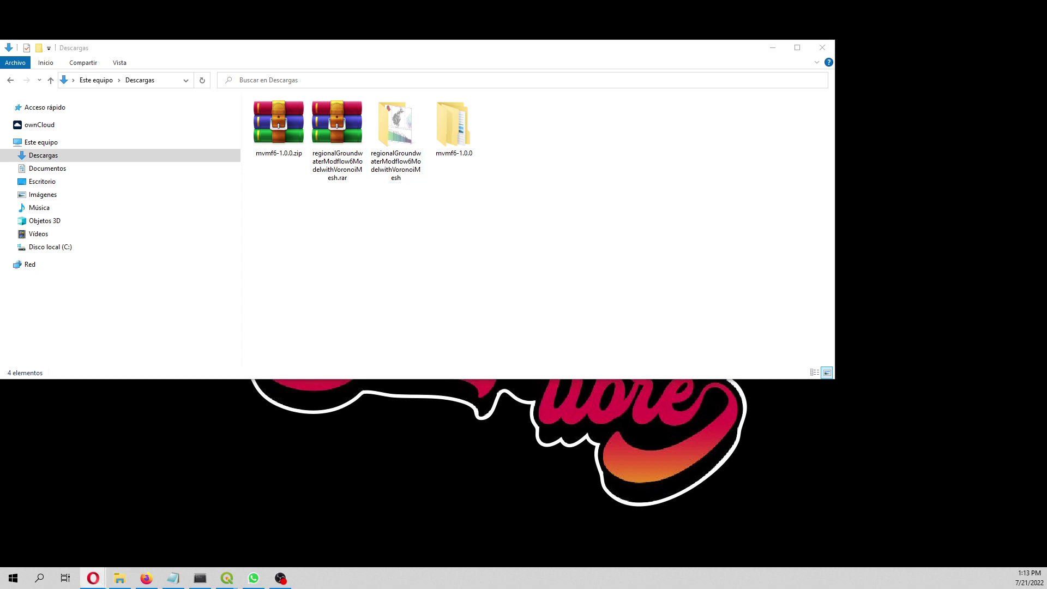
left_click(465, 157)
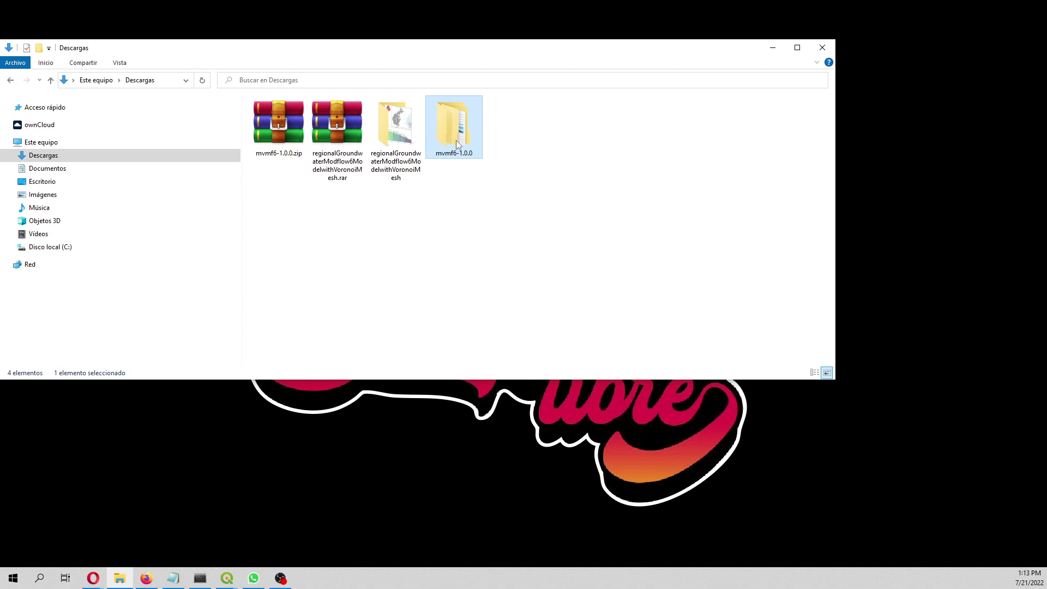
mouse_move(456, 140)
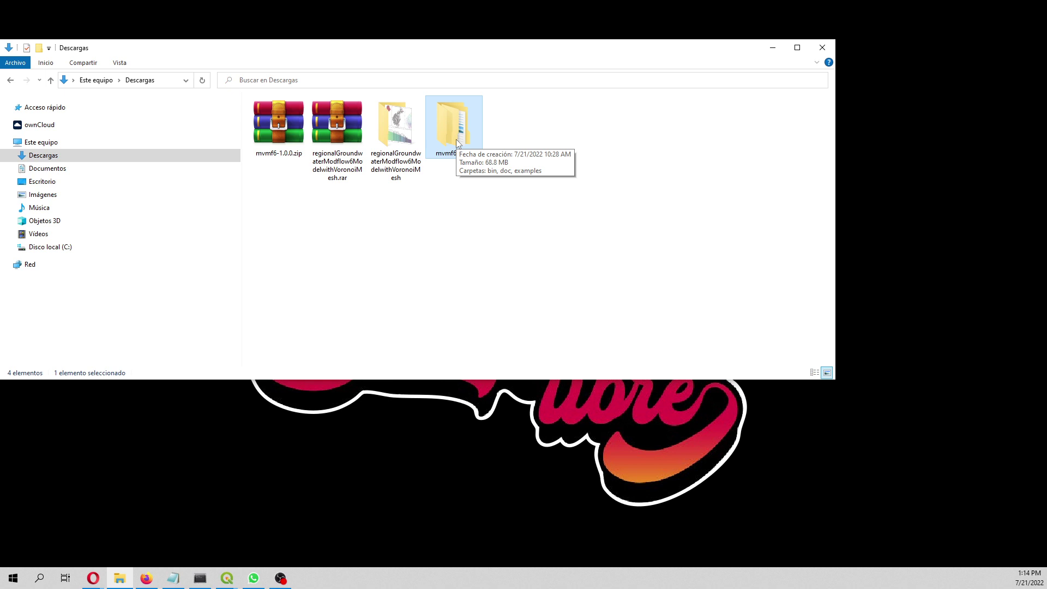
double_click(456, 139)
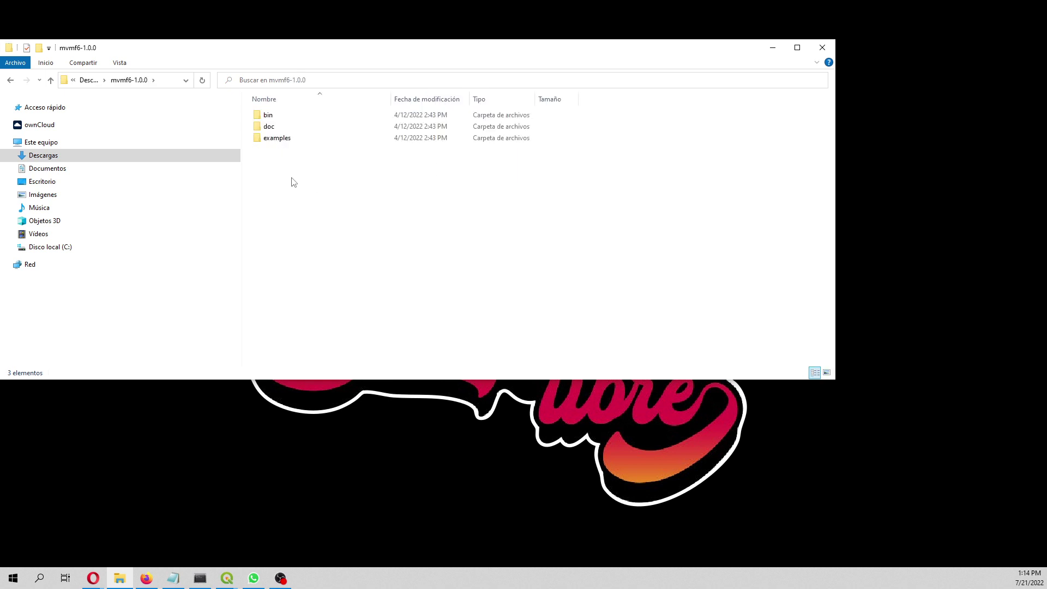
left_click(267, 115)
double_click(267, 115)
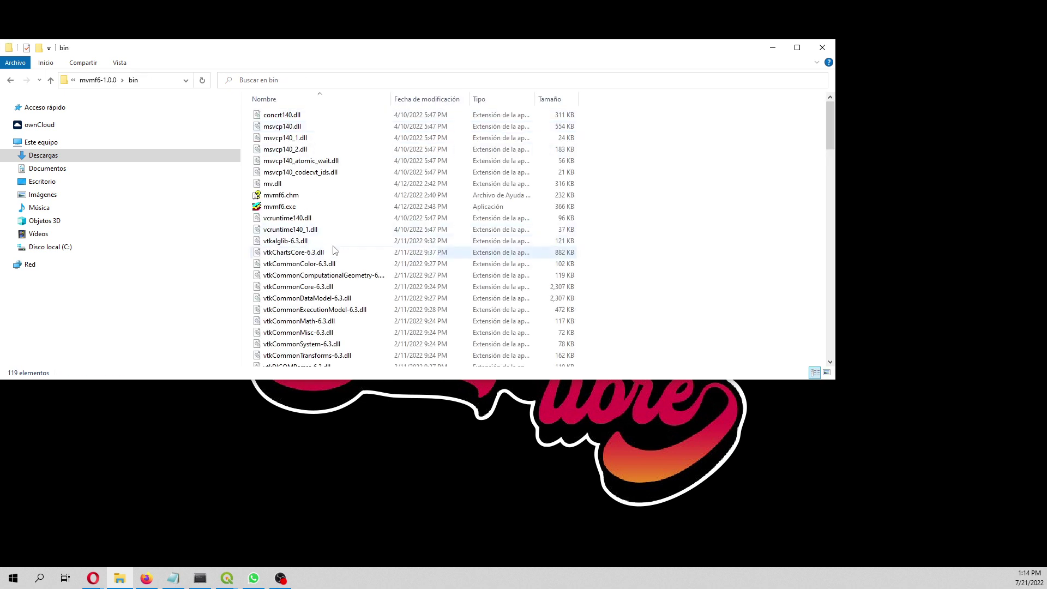
left_click(286, 207)
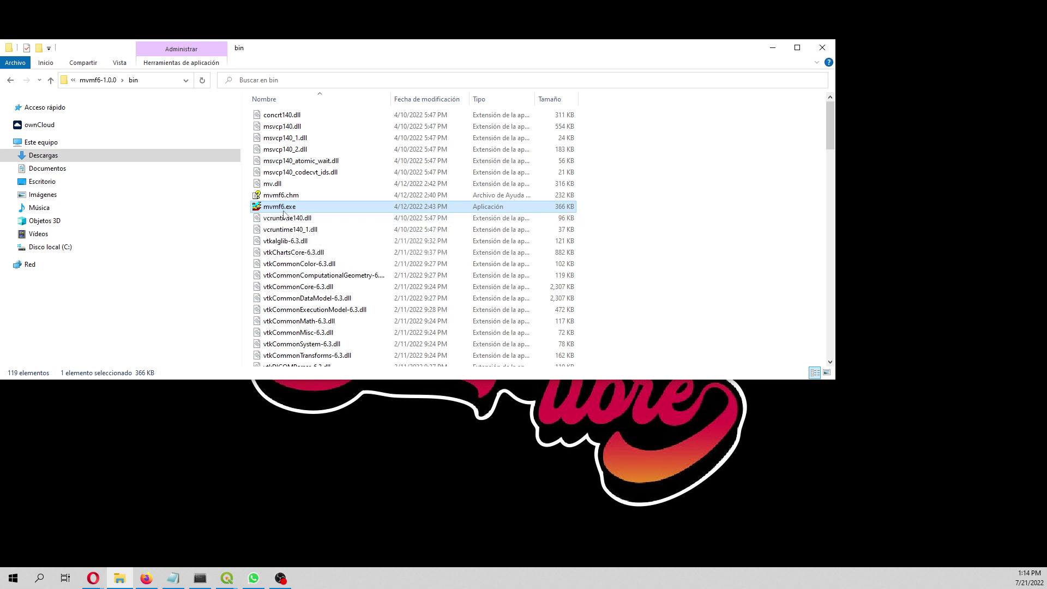
mouse_move(271, 213)
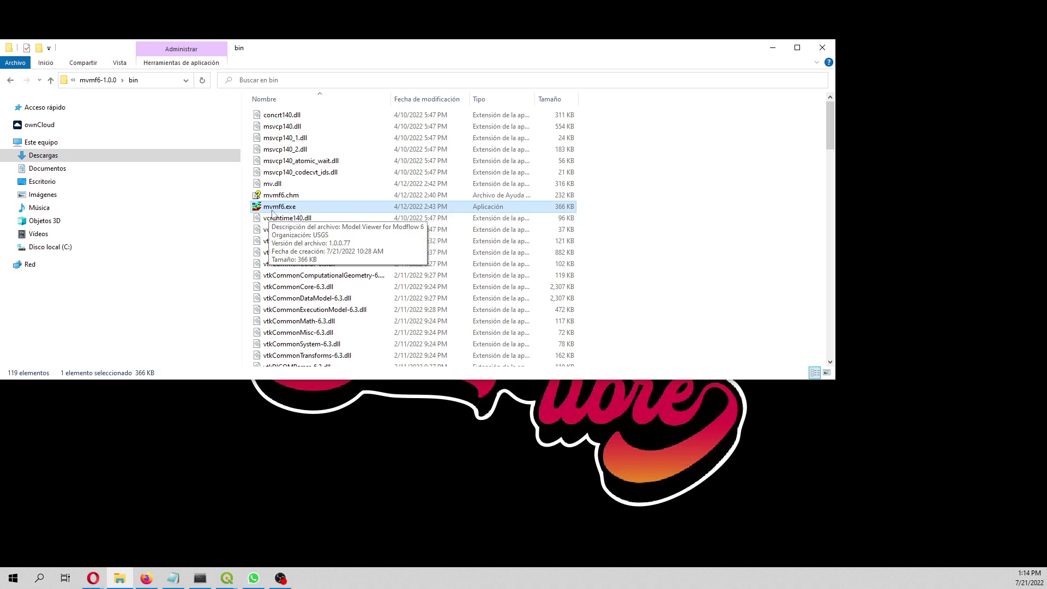
double_click(285, 210)
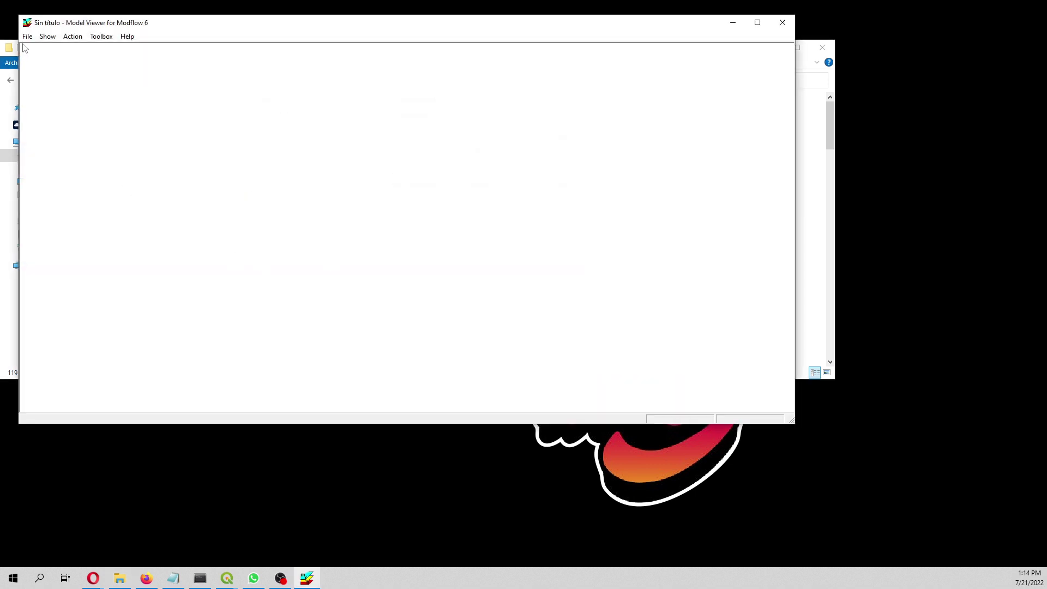
Start a new project set to load from a model name file
left_click(27, 37)
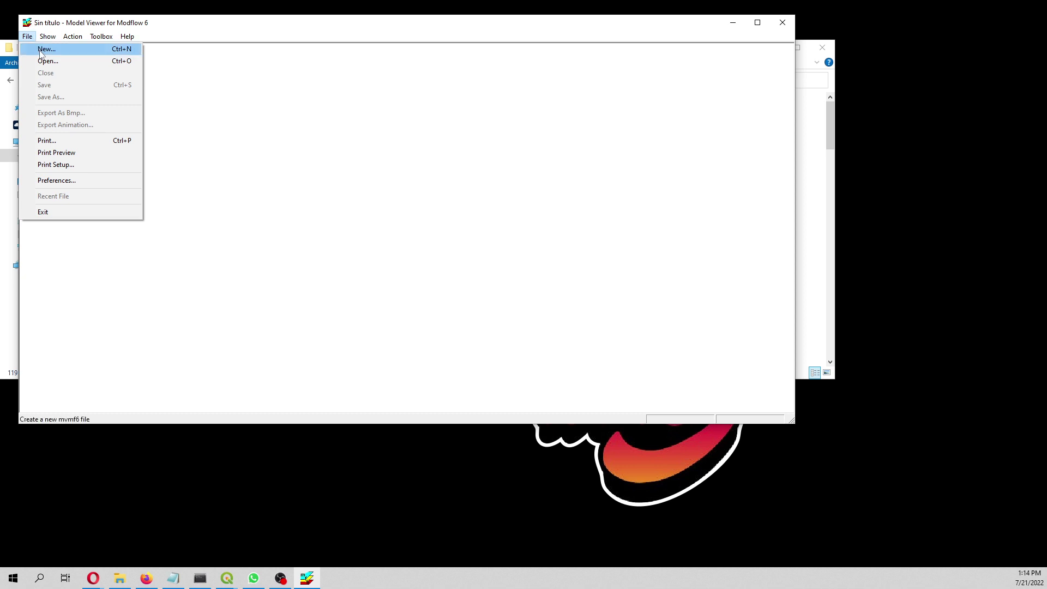
left_click(40, 50)
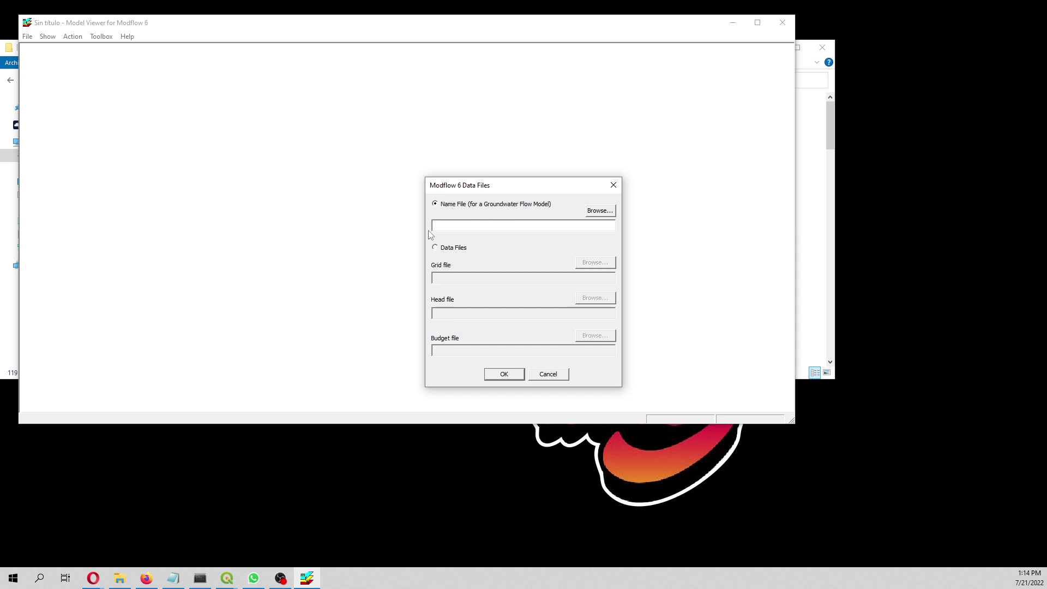
left_click(447, 249)
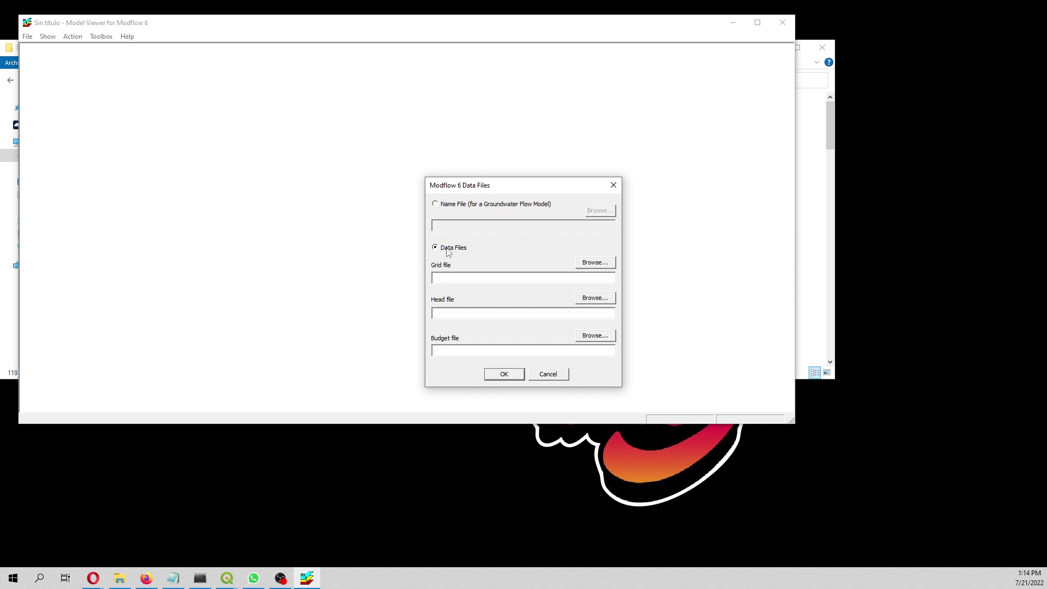
left_click(446, 206)
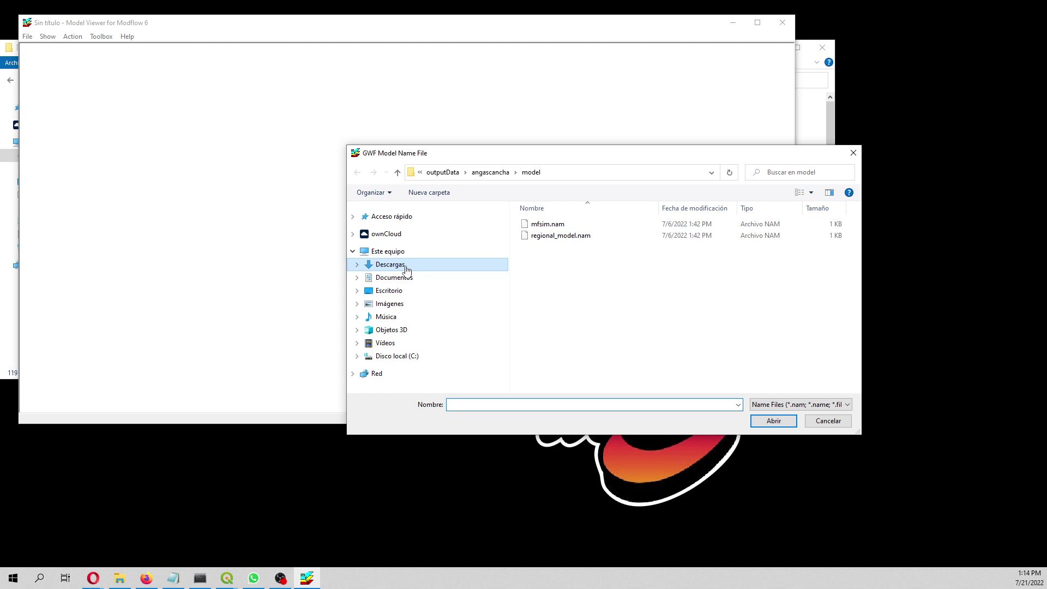
Select outputData\angascancha\model\regional_model.nam as the name file and confirm
left_click(406, 268)
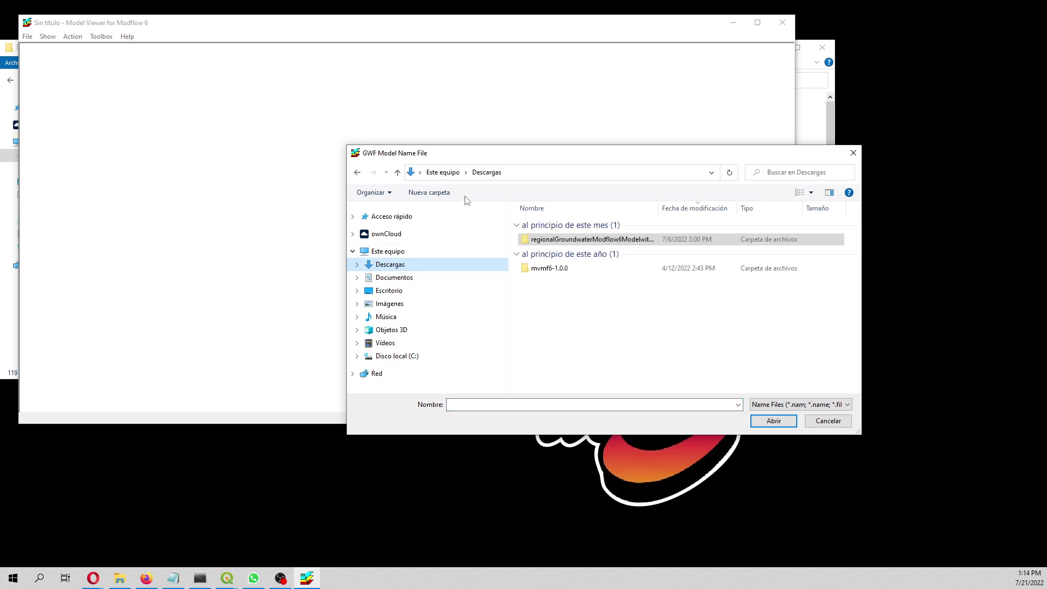
double_click(555, 238)
double_click(546, 259)
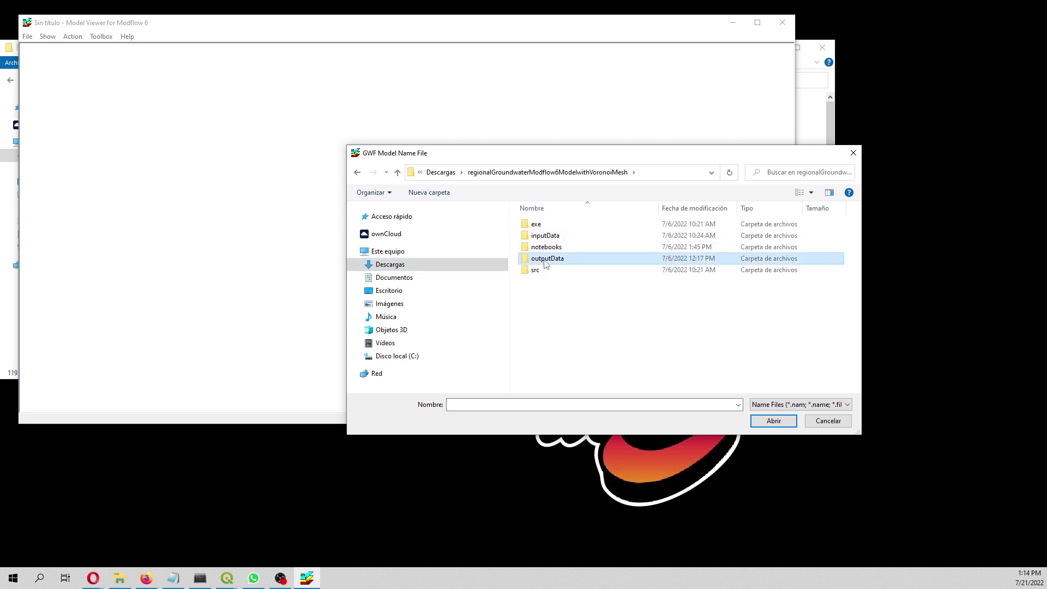
double_click(540, 227)
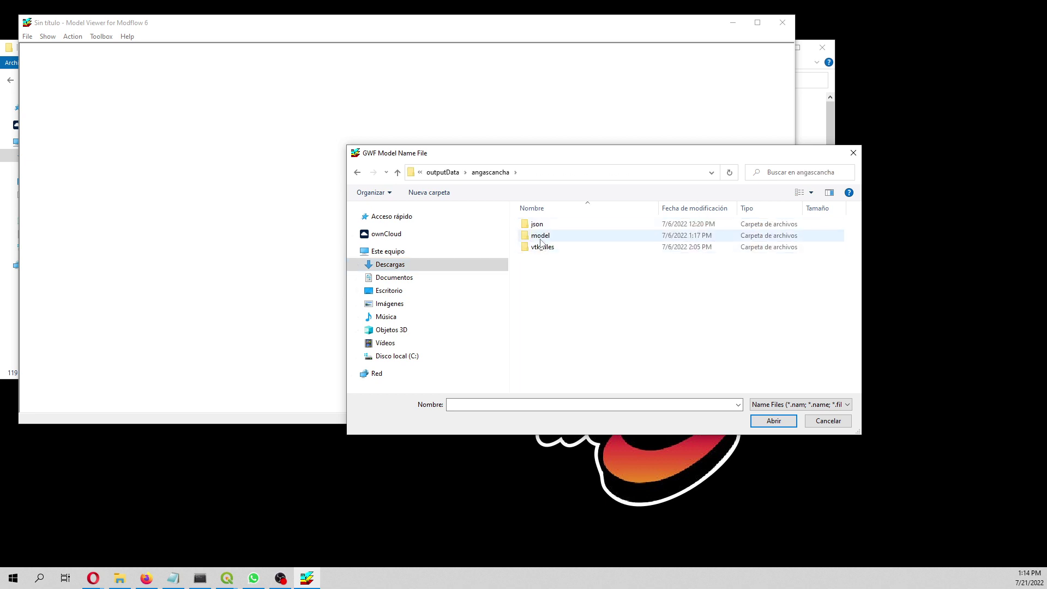
double_click(542, 237)
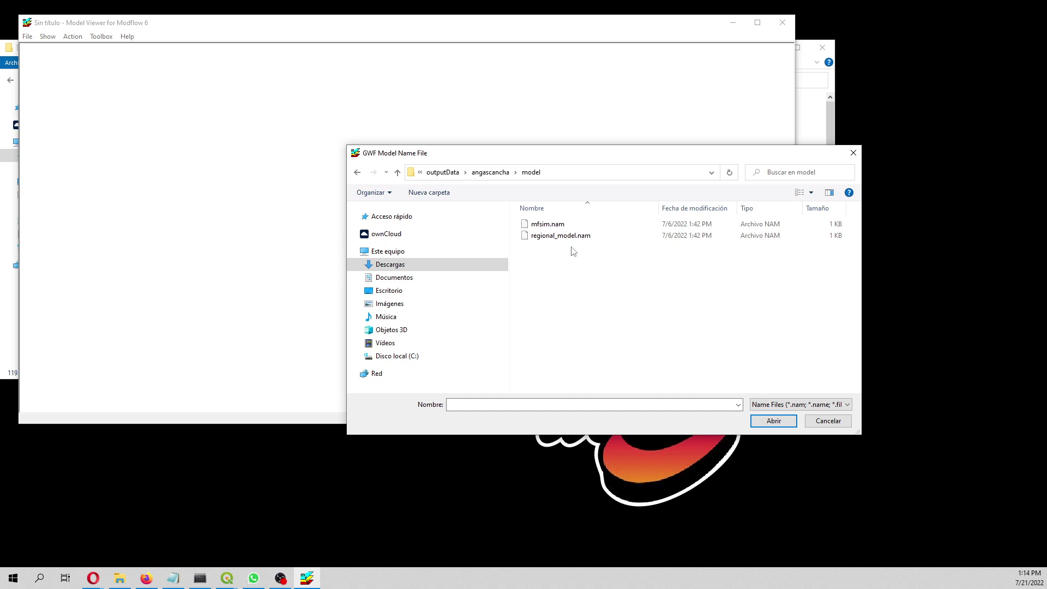
left_click(559, 224)
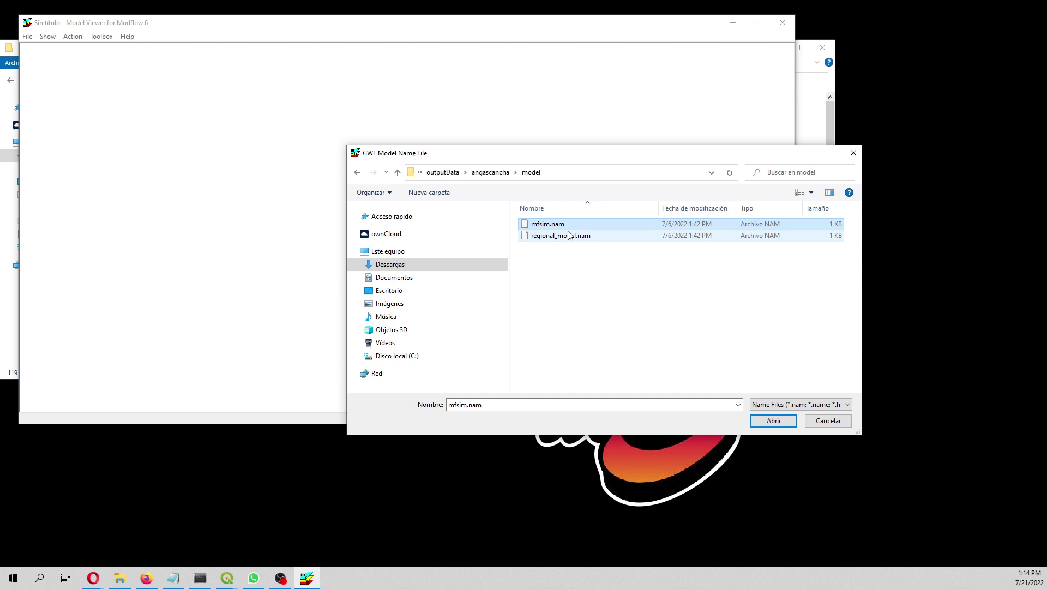
left_click(570, 238)
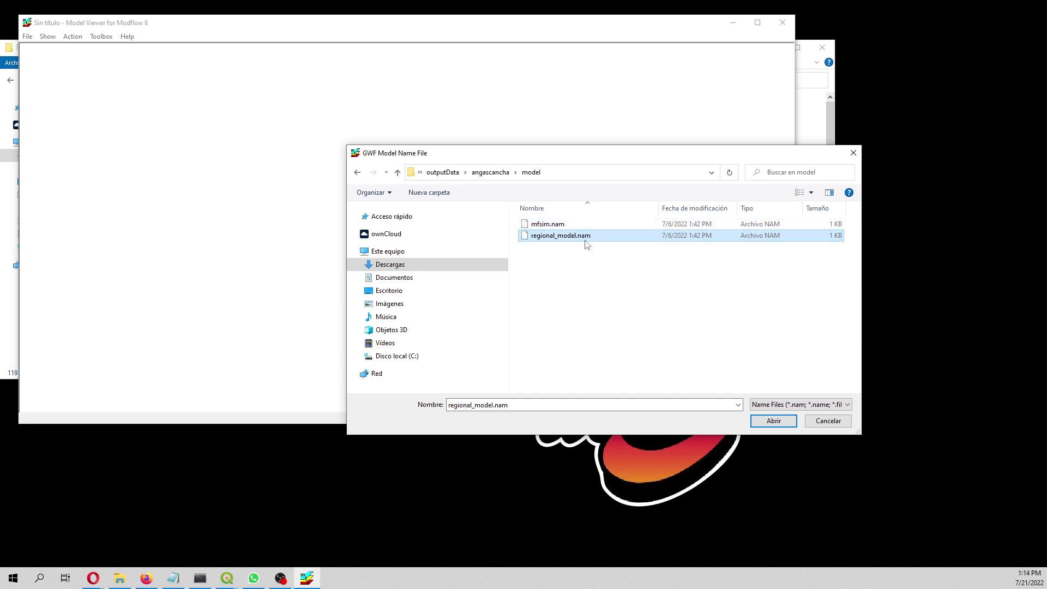
left_click(782, 424)
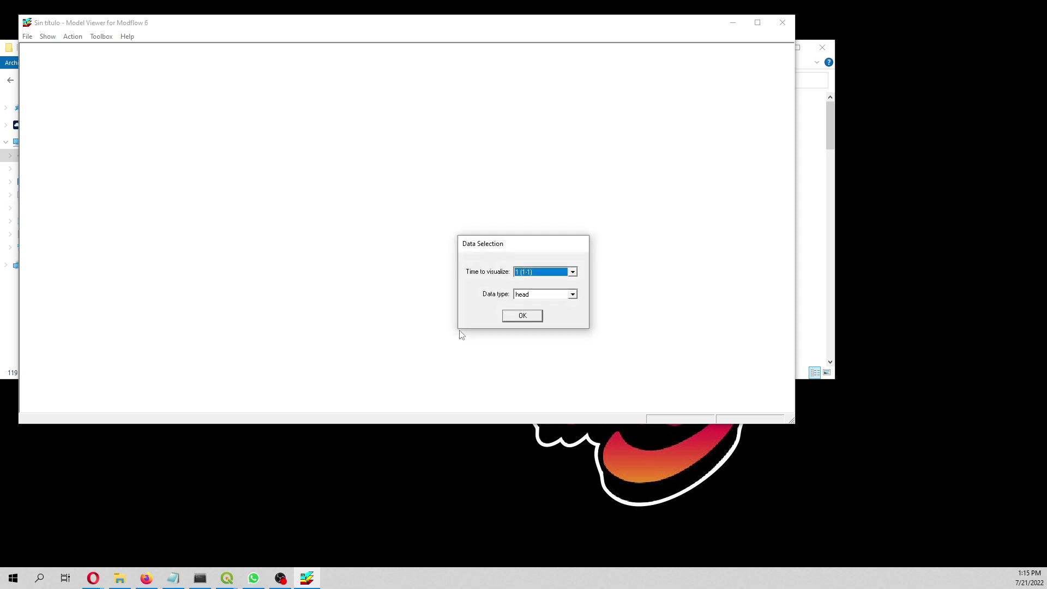
Accept time 1 head data, show grid lines, toggle the grid shell and hide the bounding box
left_click(523, 317)
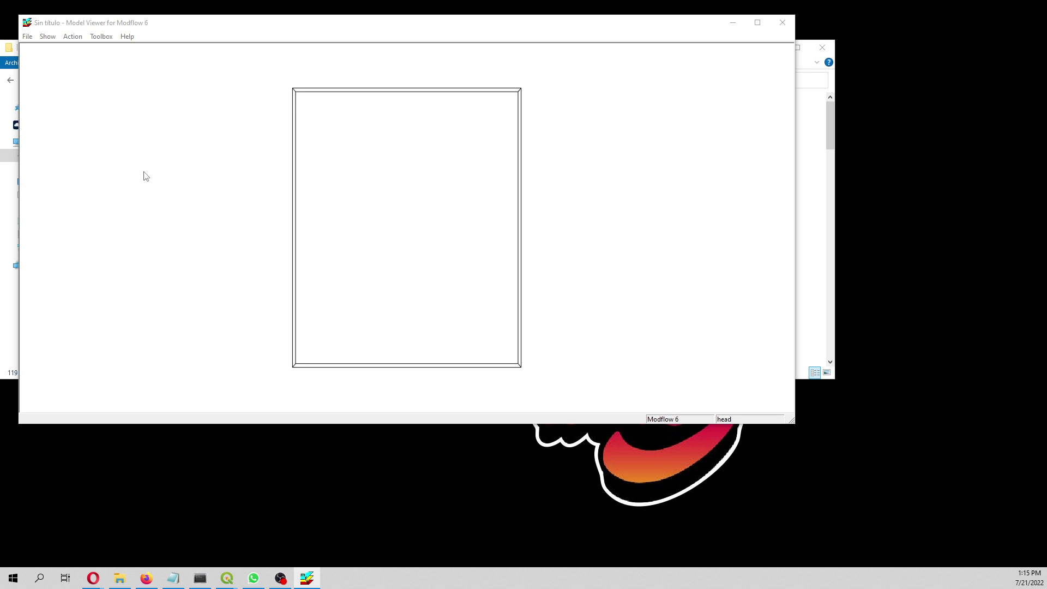
left_click(48, 37)
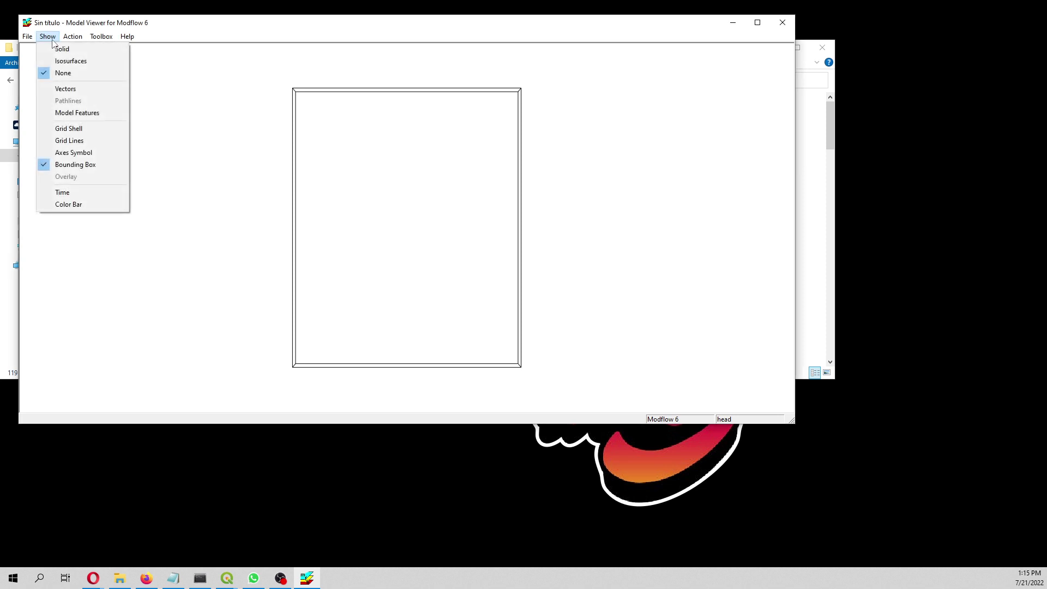
left_click(47, 143)
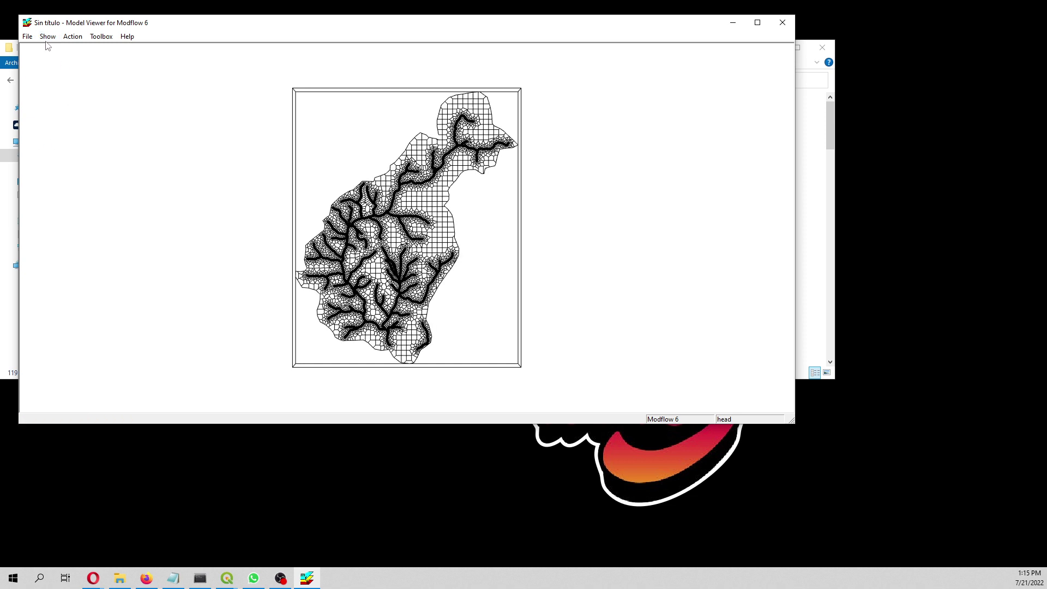
left_click(47, 37)
left_click(46, 131)
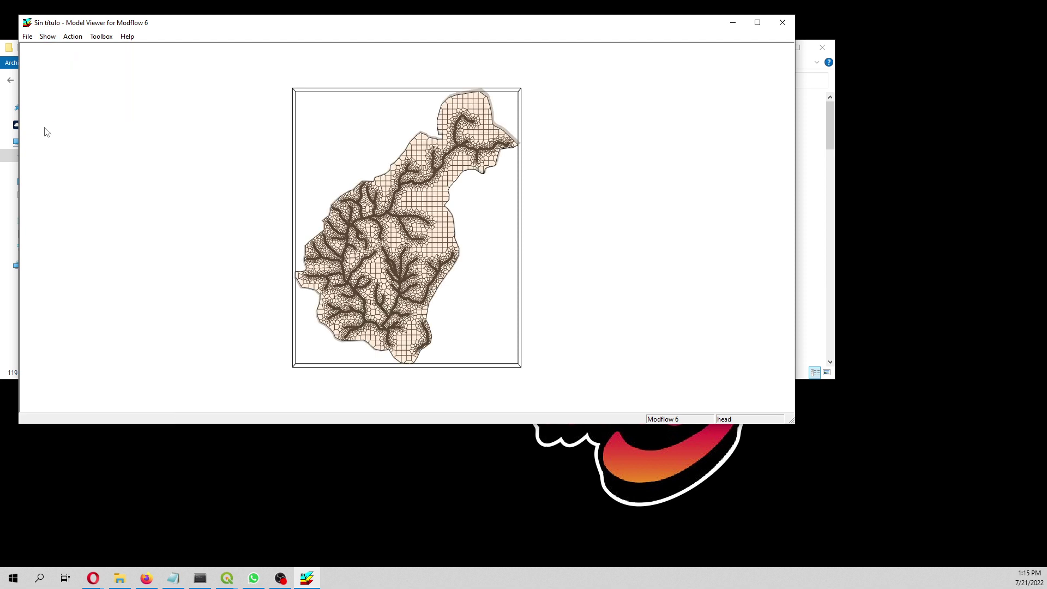
left_click(49, 37)
left_click(47, 165)
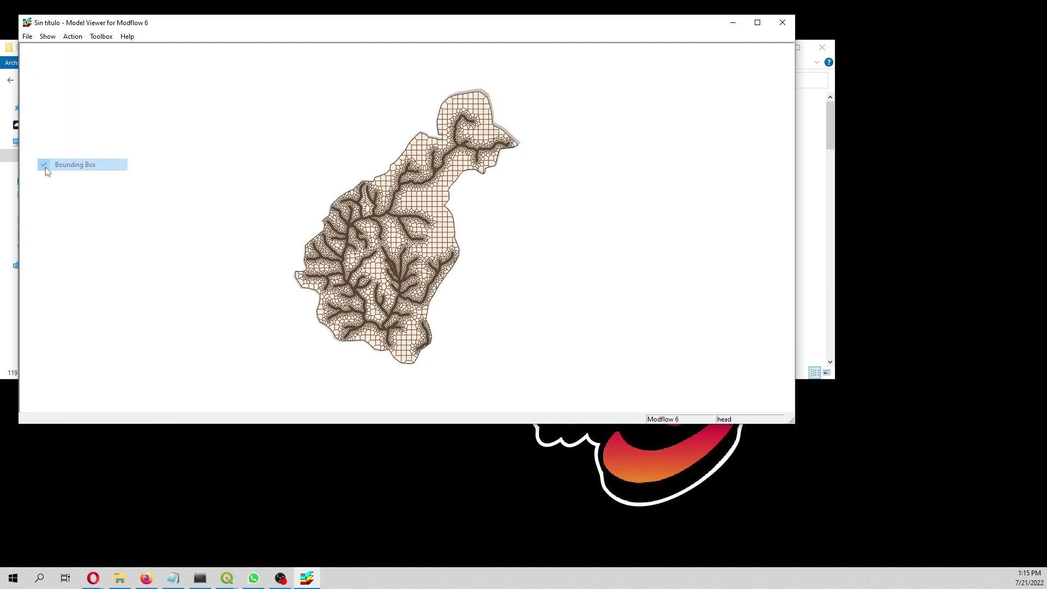
Rotate and zoom the model to a low oblique side view
left_click_drag(374, 328, 379, 270)
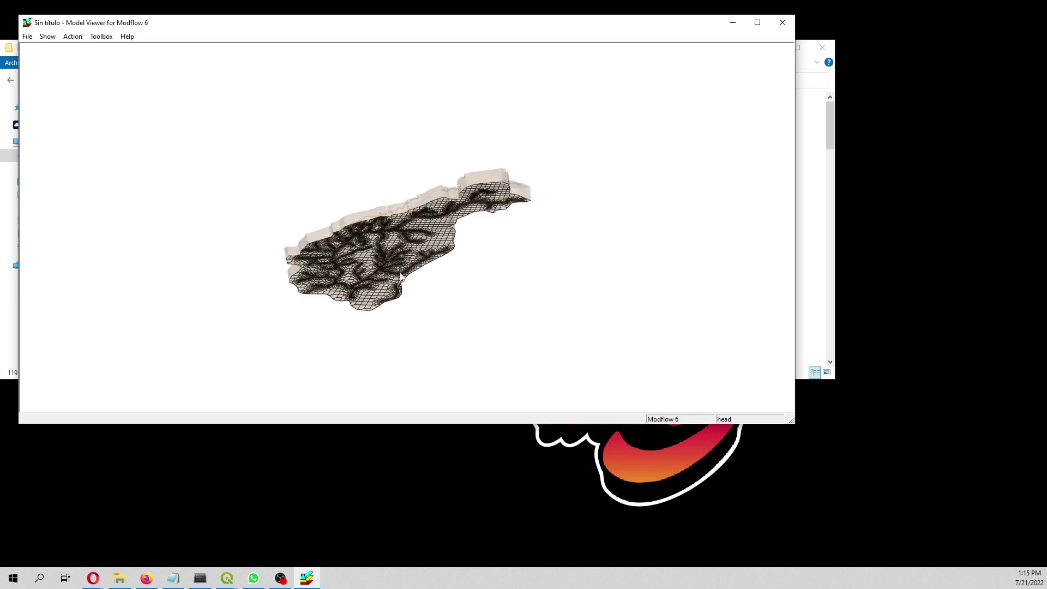
right_click_drag(390, 277, 384, 134)
left_click_drag(383, 133, 349, 241)
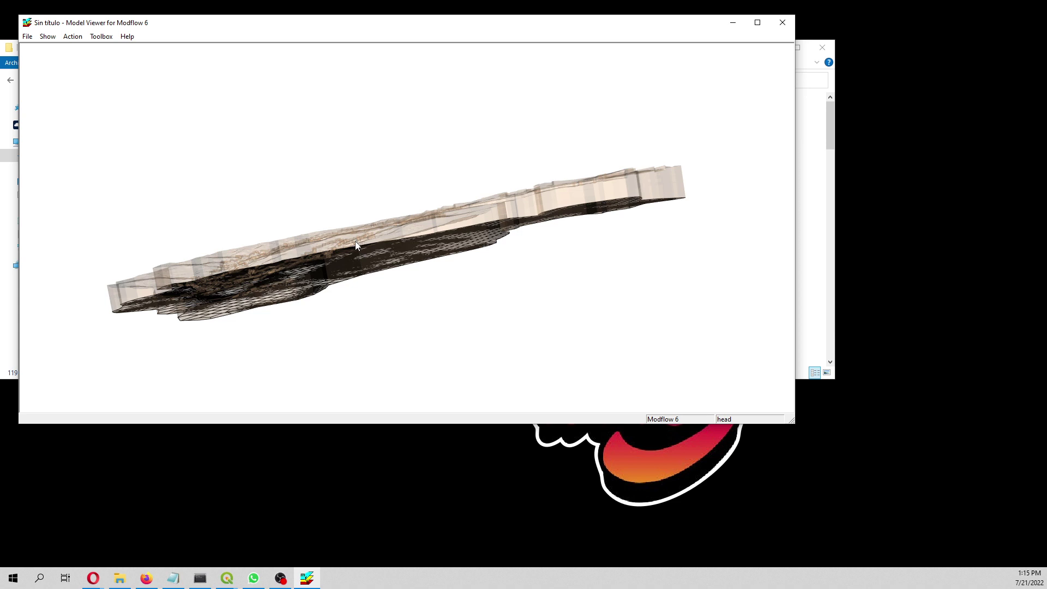
Show the model as a head-colored solid, tilt the view, and add the 3.41e+03–4.43e+03 color bar
left_click(53, 41)
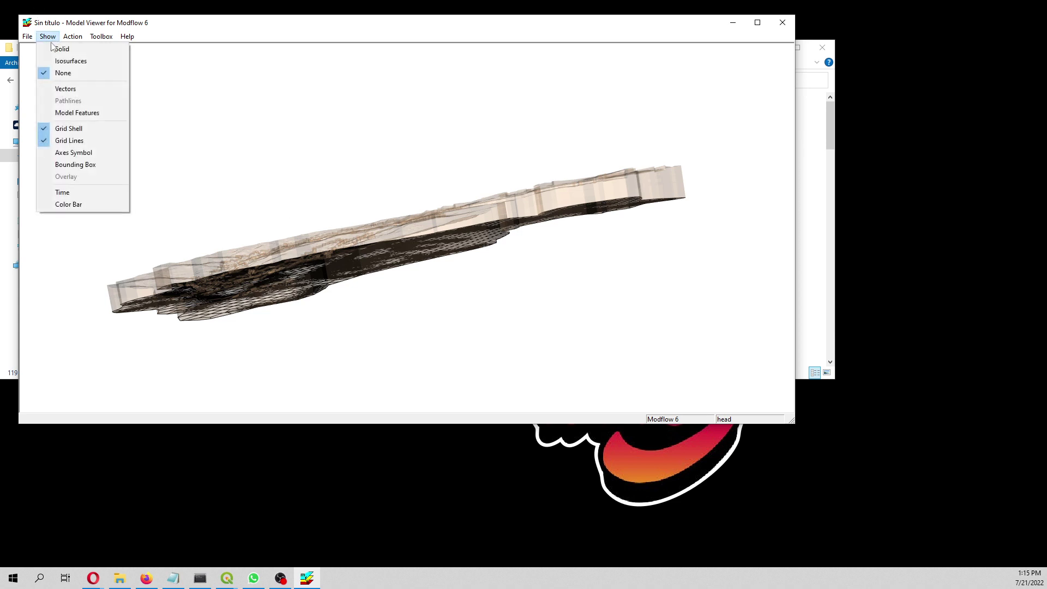
left_click(50, 47)
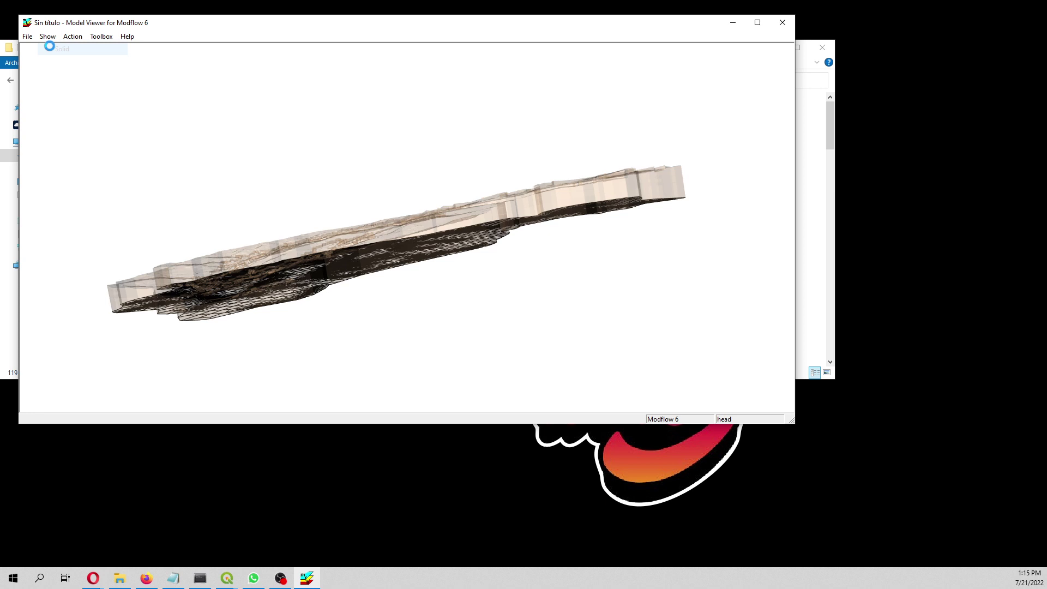
left_click_drag(338, 260, 378, 294)
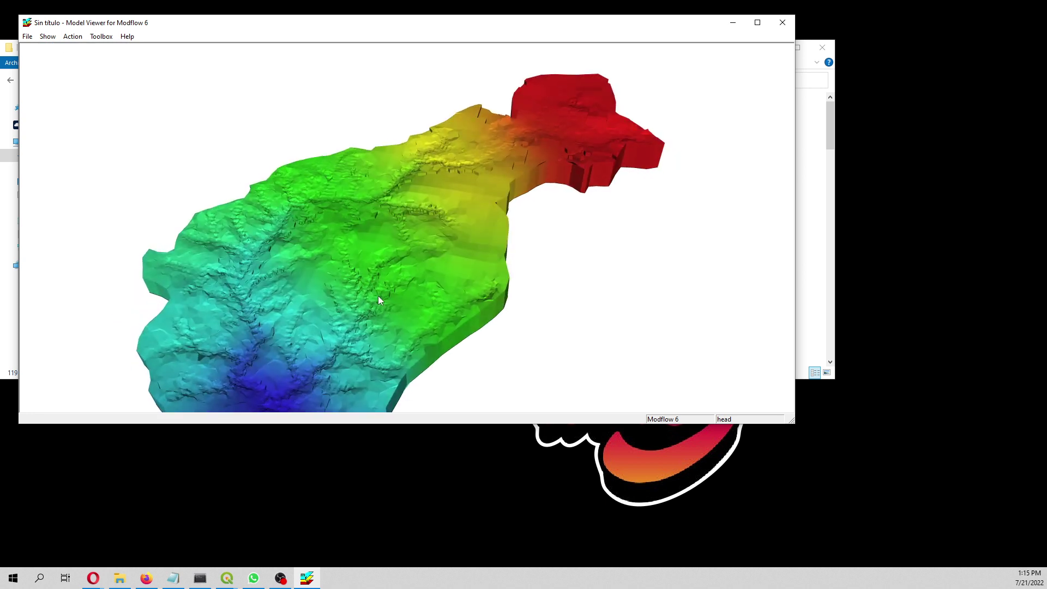
left_click(110, 38)
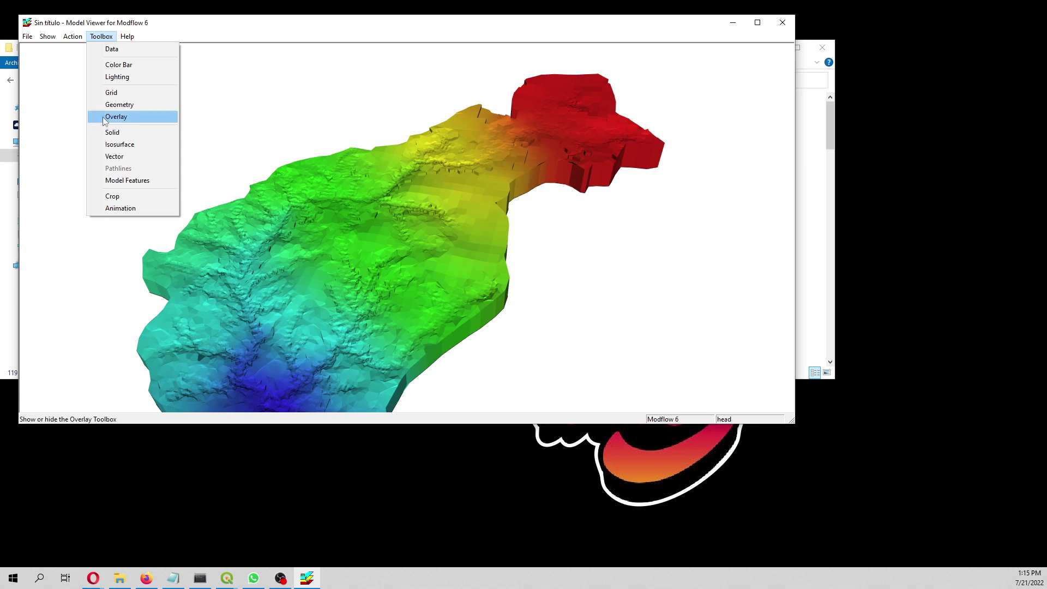
left_click(112, 66)
left_click(48, 36)
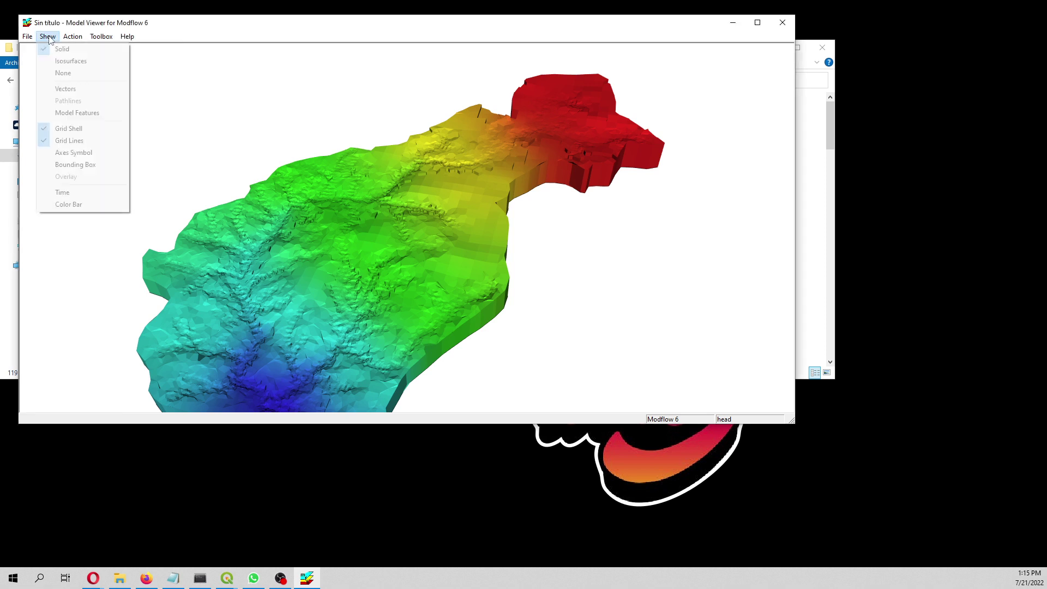
left_click(58, 205)
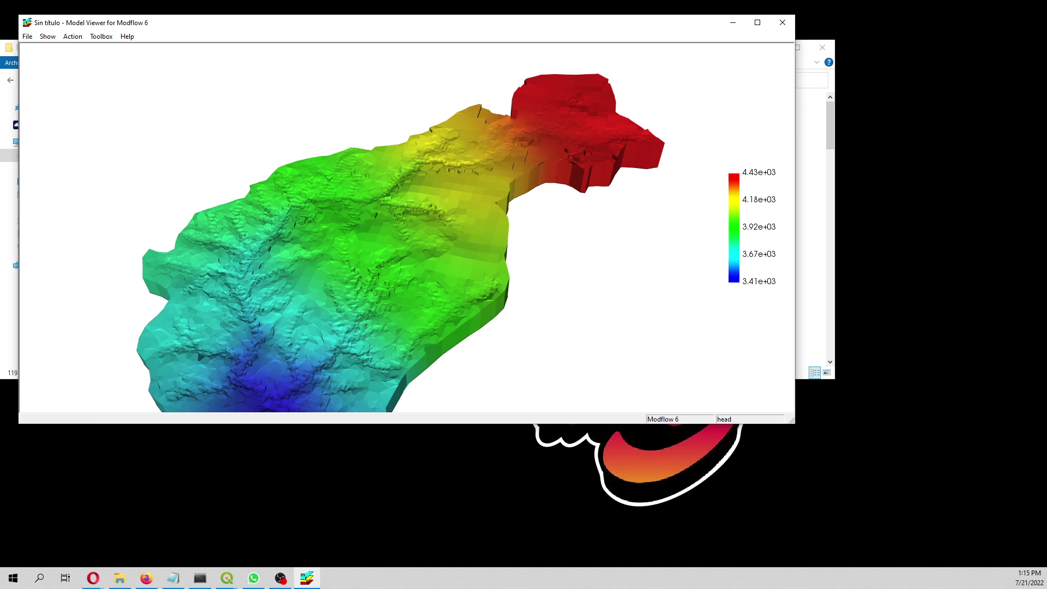
Switch to isosurfaces and apply 15 surfaces spanning 3414.6 to 4431.2
left_click(53, 38)
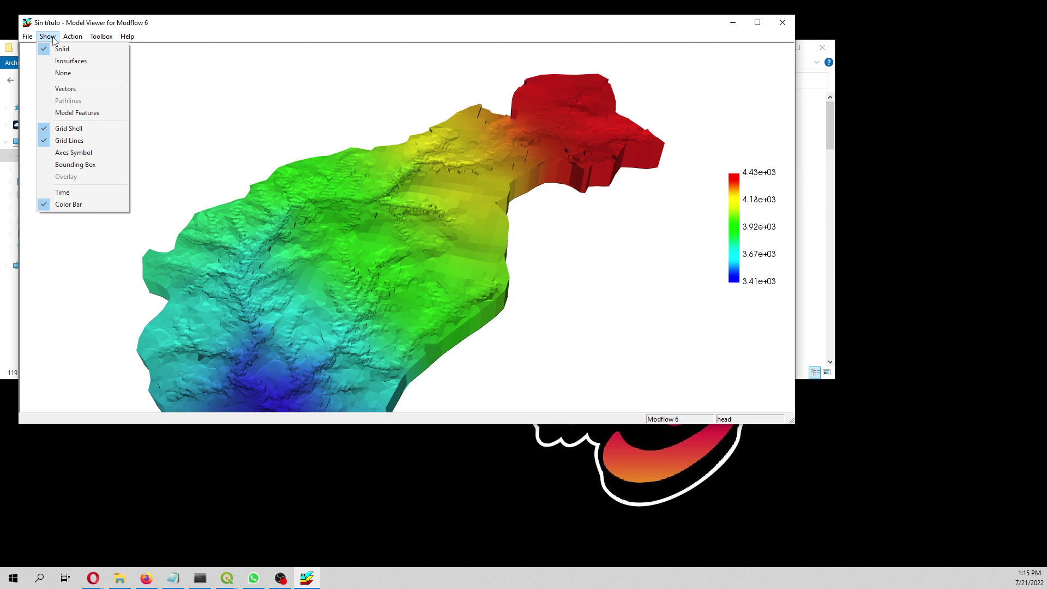
left_click(65, 61)
left_click(47, 36)
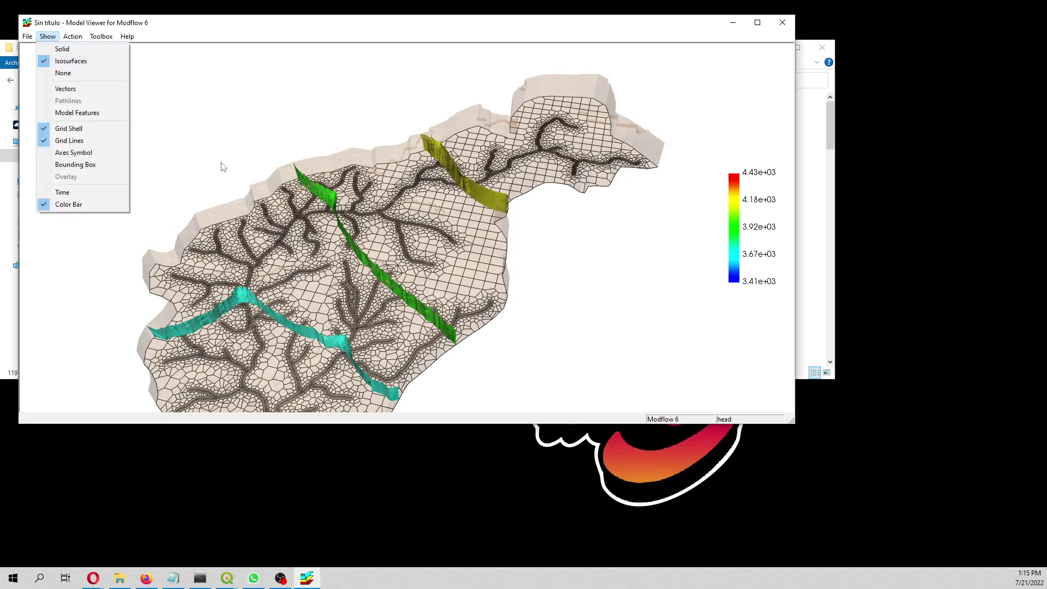
mouse_move(93, 38)
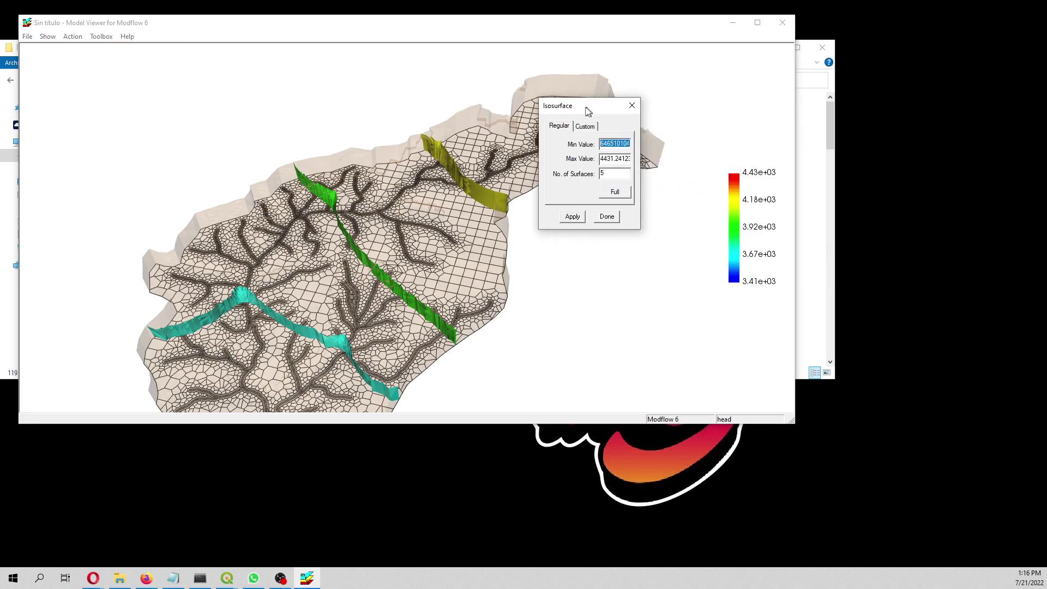
key("Tab")
key("Tab")
type("1")
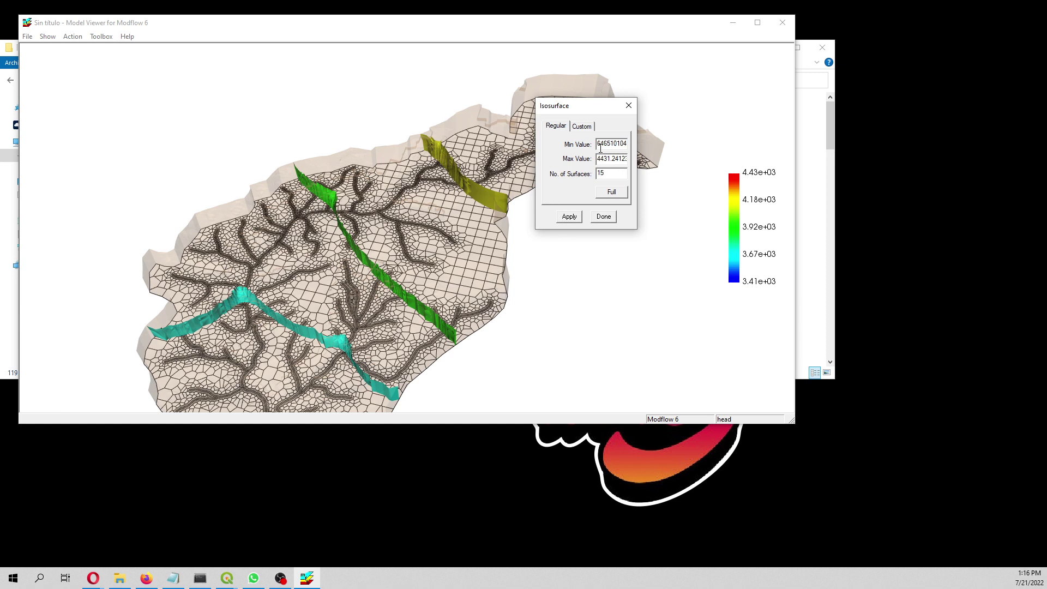
mouse_move(598, 144)
left_mouse_down()
mouse_move(627, 144)
mouse_move(618, 144)
left_mouse_up()
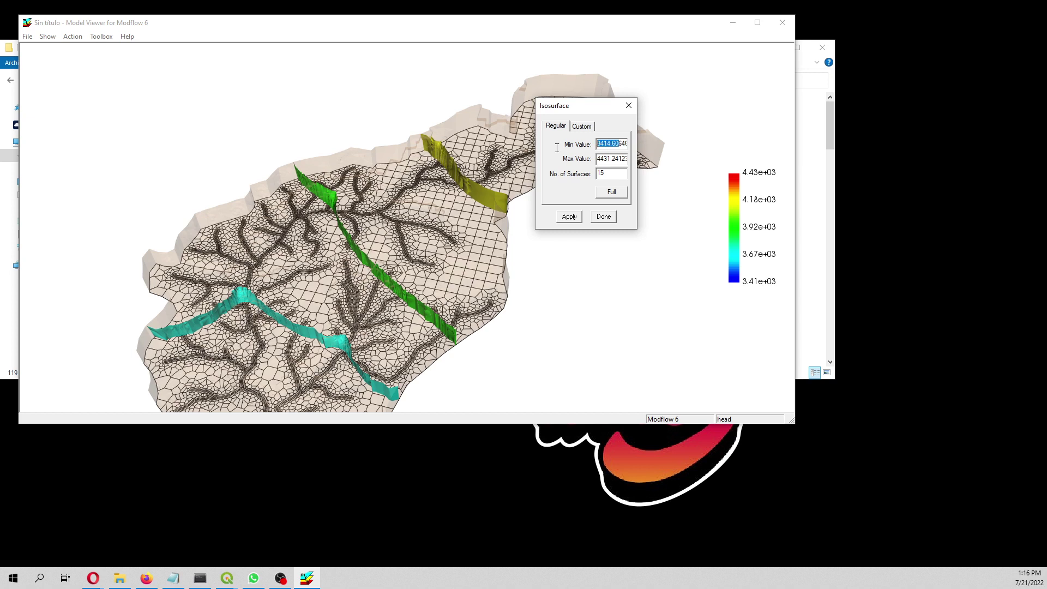
left_click(568, 217)
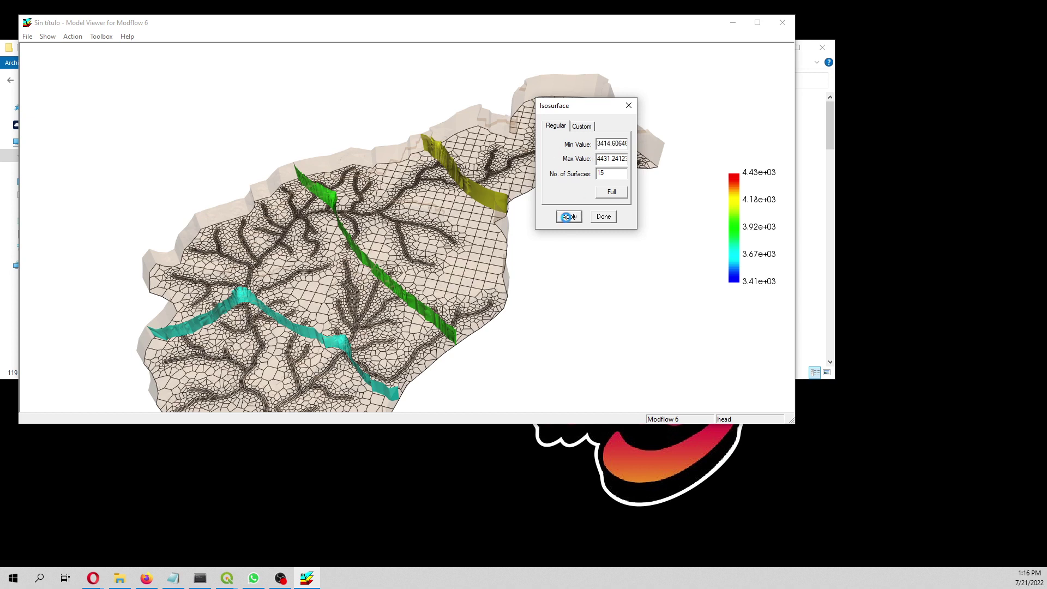
Close the isosurface settings and display the DRN_0 drain package as model features
left_click(628, 107)
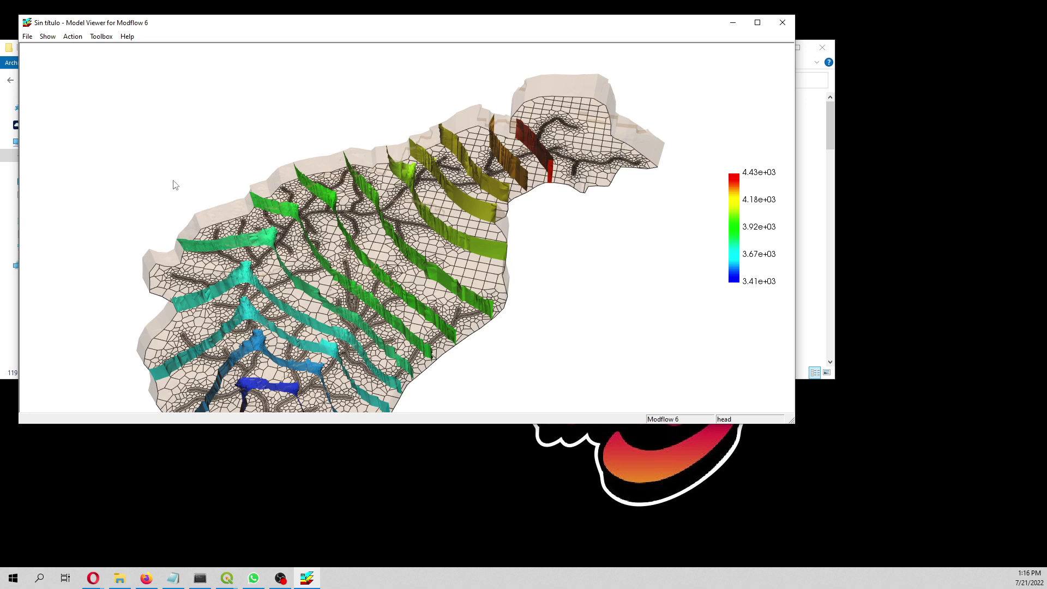
left_click(47, 36)
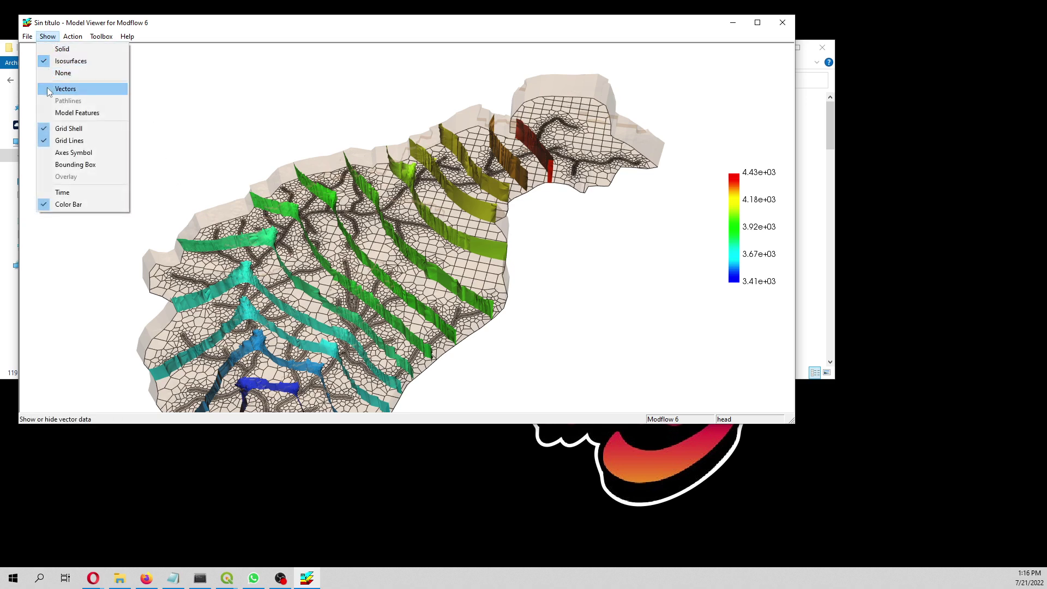
left_click(53, 113)
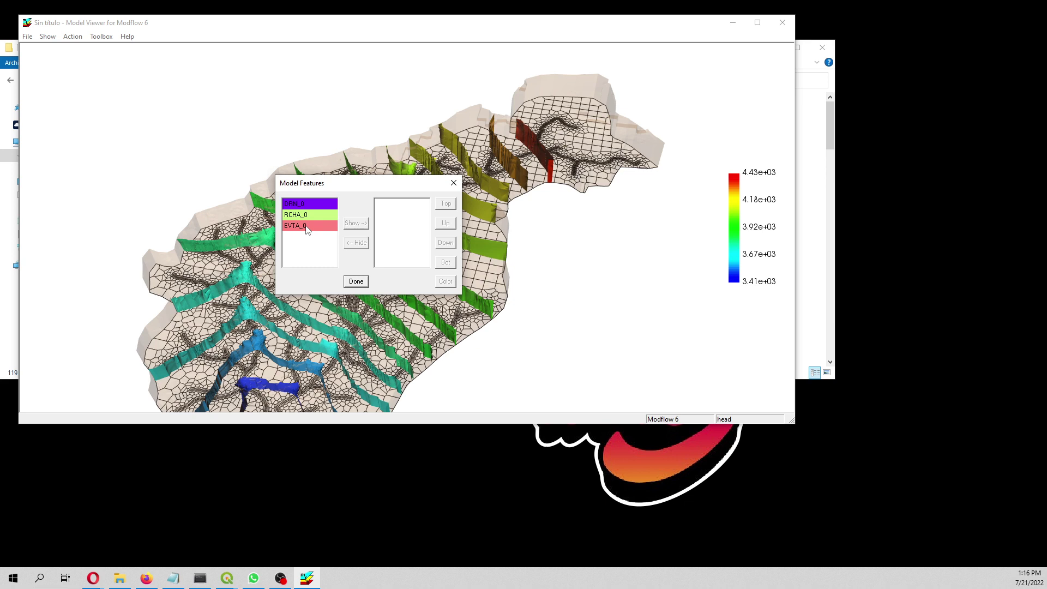
left_click(306, 210)
left_click(356, 222)
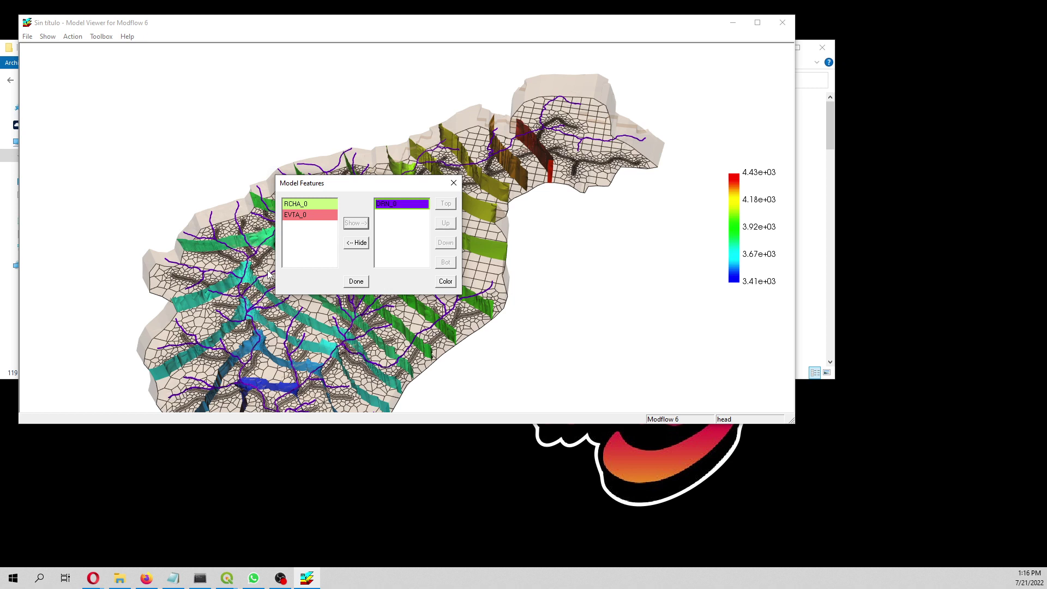
left_click(356, 283)
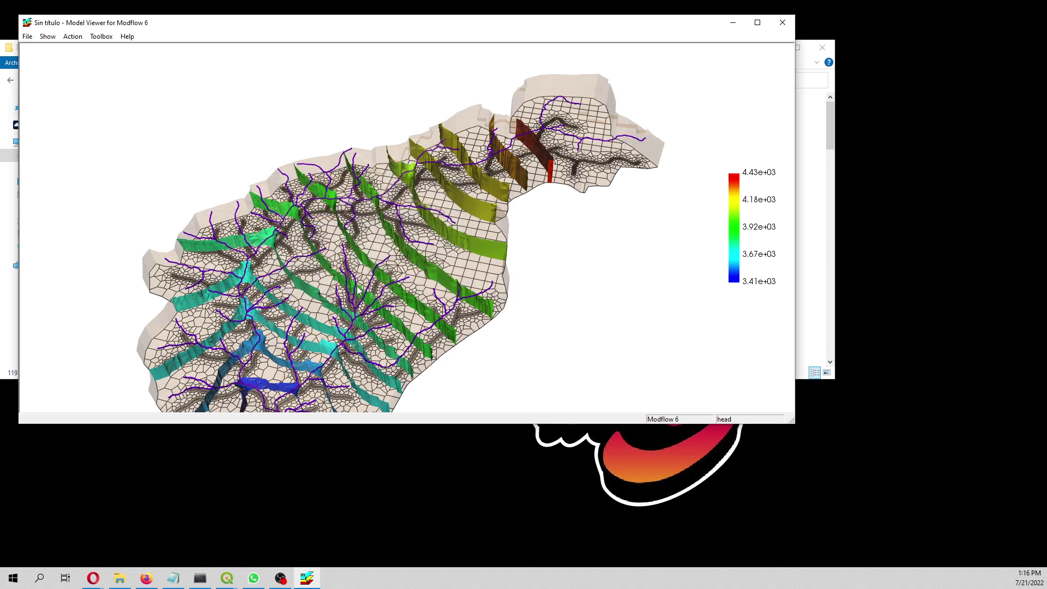
Bring up the Grid settings from the Toolbox menu, leaving display options unchanged
left_click(48, 38)
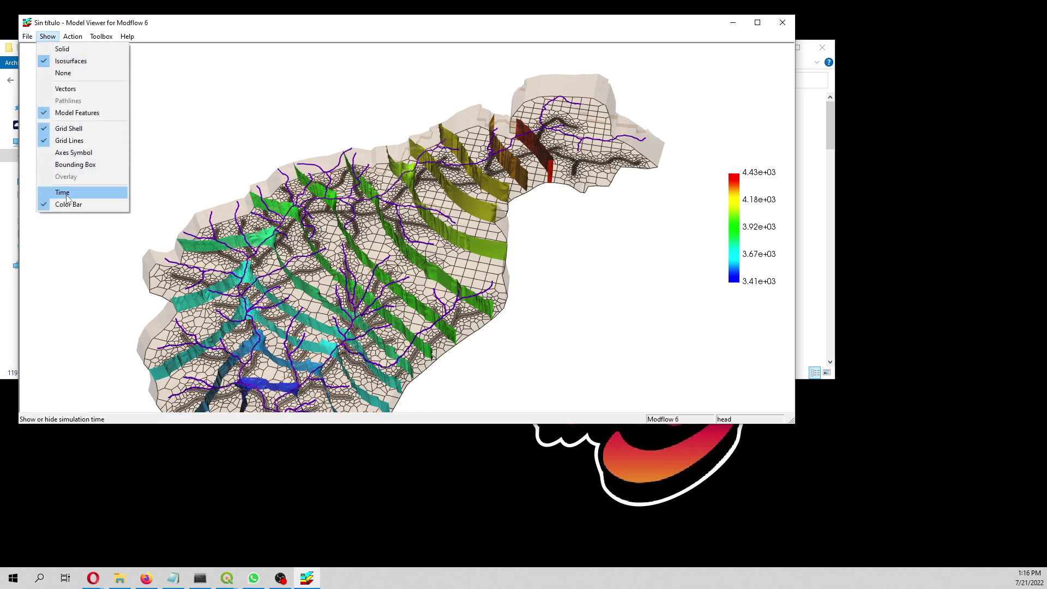
left_click(101, 36)
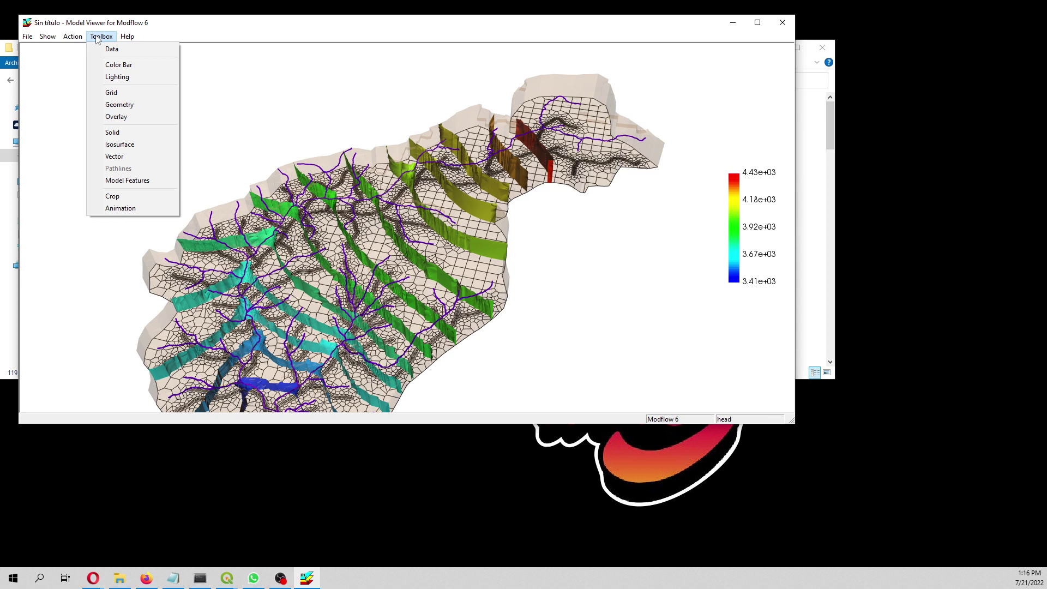
mouse_move(46, 38)
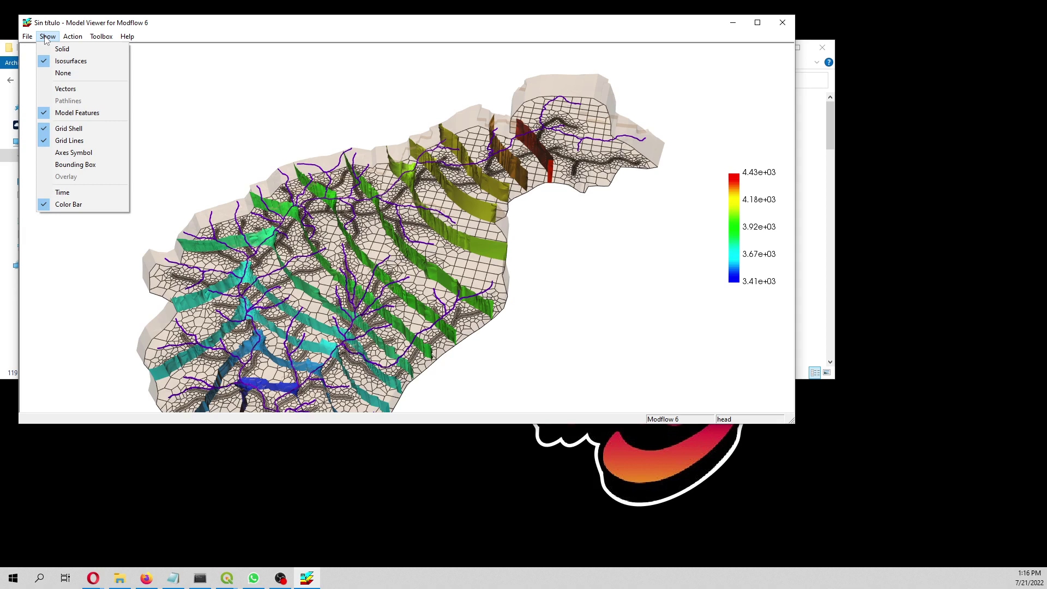
mouse_move(100, 47)
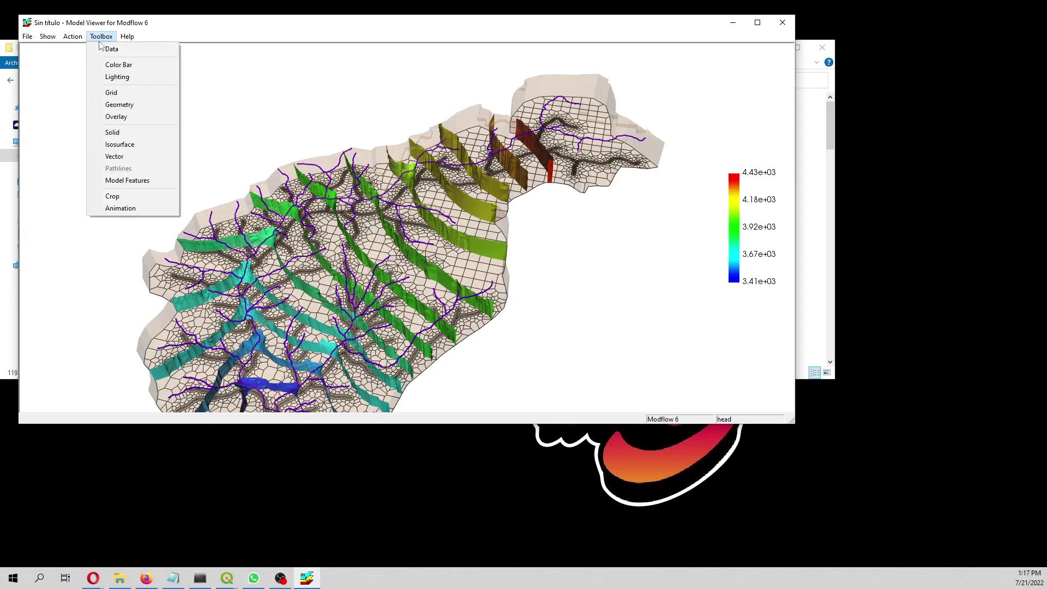
left_click(118, 94)
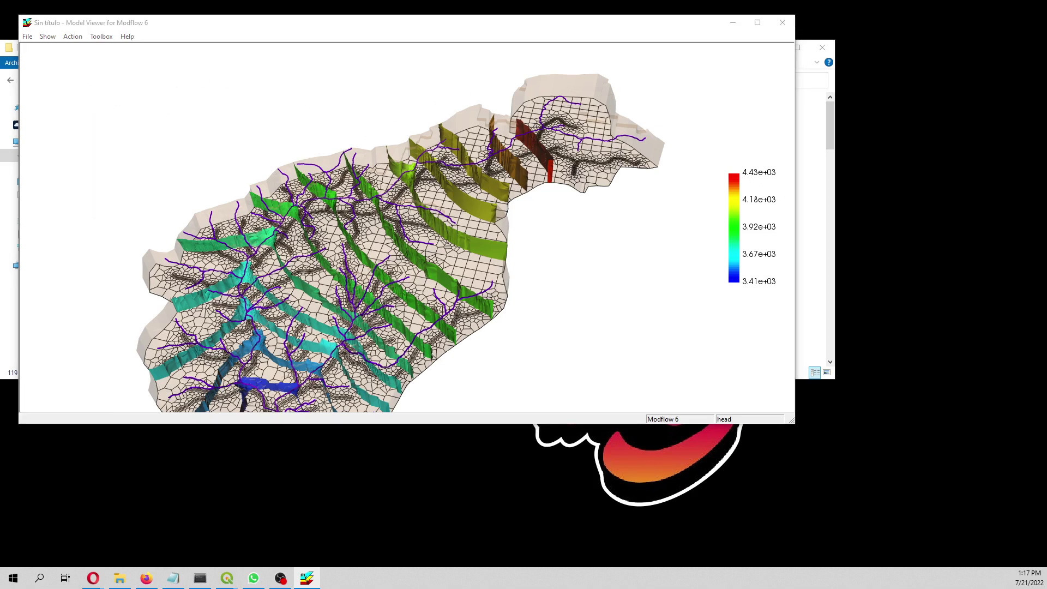
Put the grid lines on top layer 0 and color them gray
left_click_drag(862, 220, 774, 175)
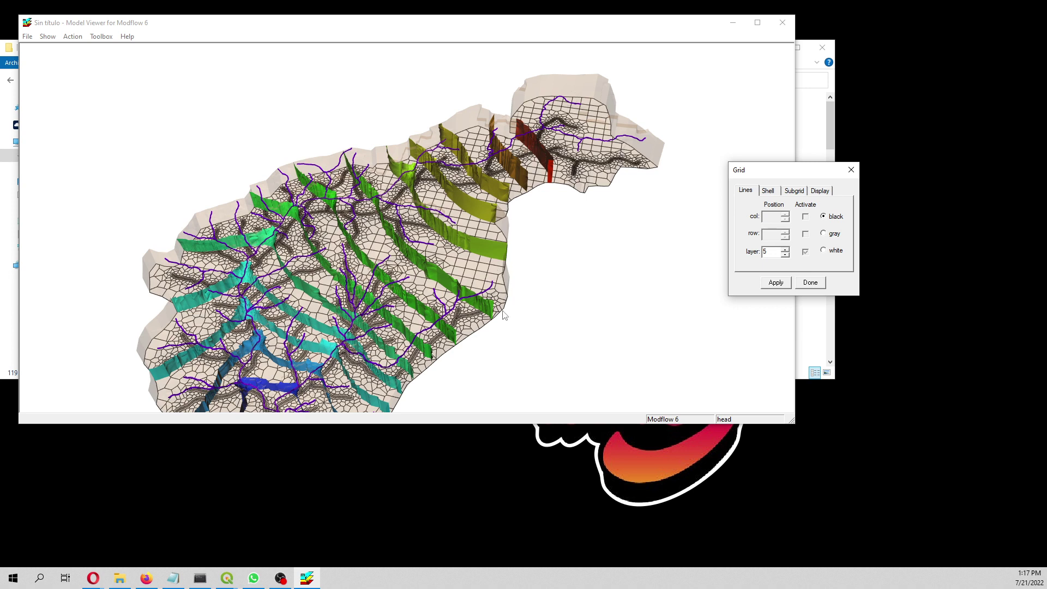
left_click(784, 249)
left_click(785, 254)
left_click(785, 255)
left_click(785, 255)
left_click(786, 255)
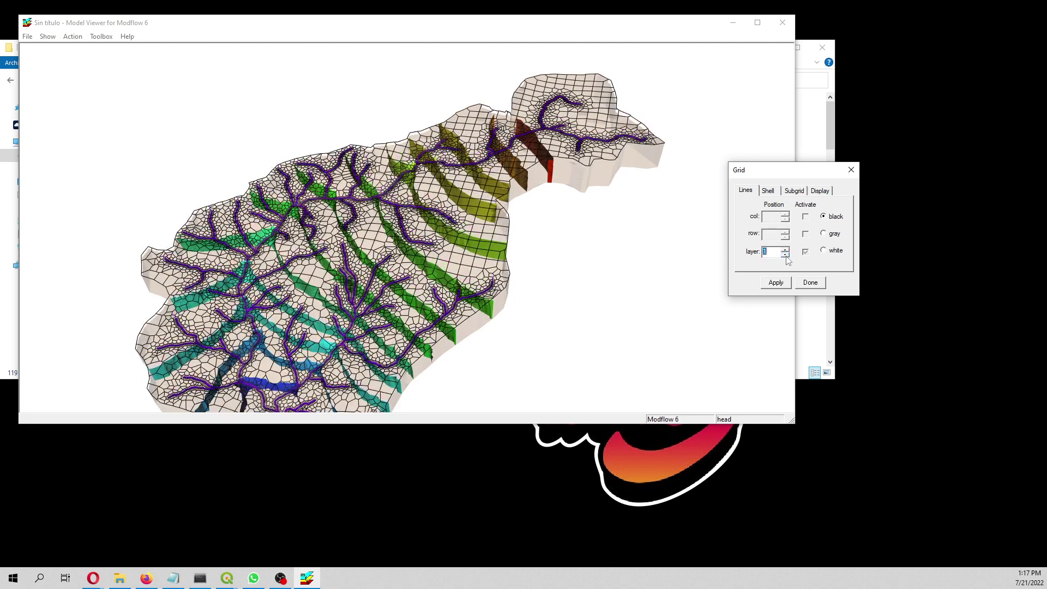
left_click(786, 255)
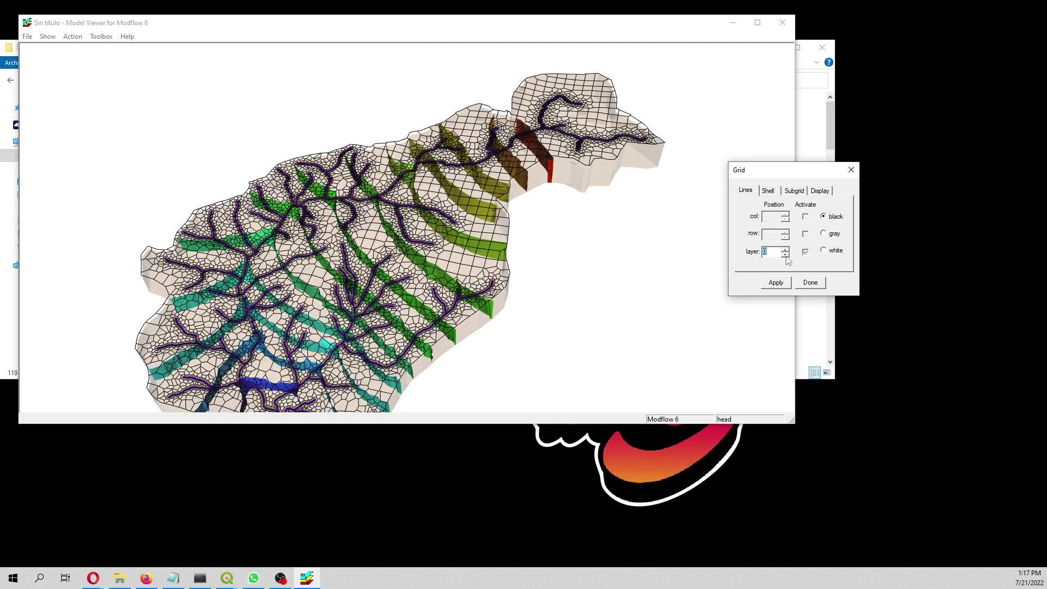
left_click(824, 234)
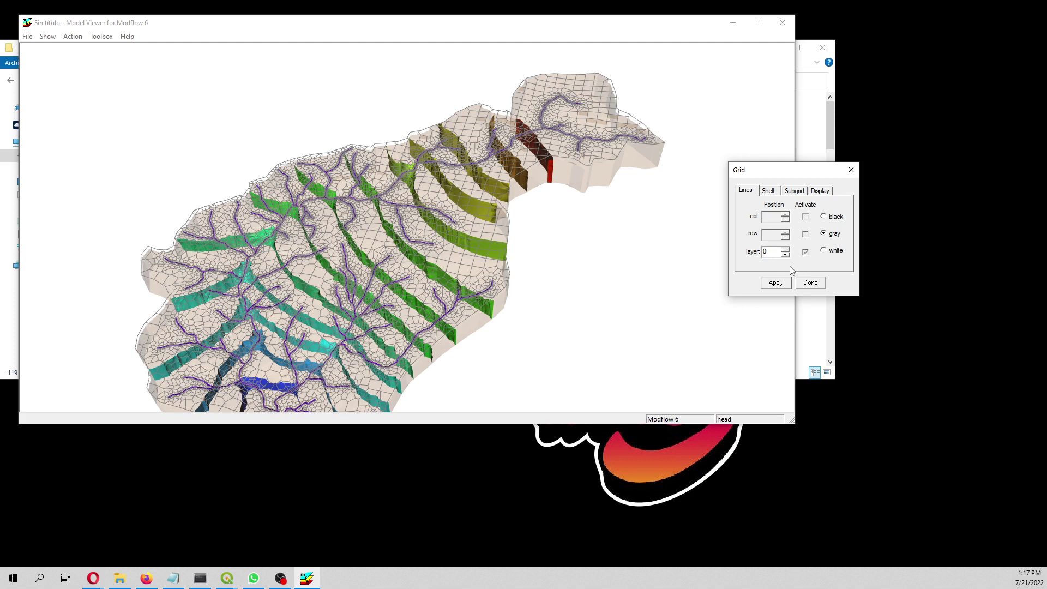
Activate a subgrid with maximum layer 5 and close the grid settings
left_click(768, 191)
left_click(791, 193)
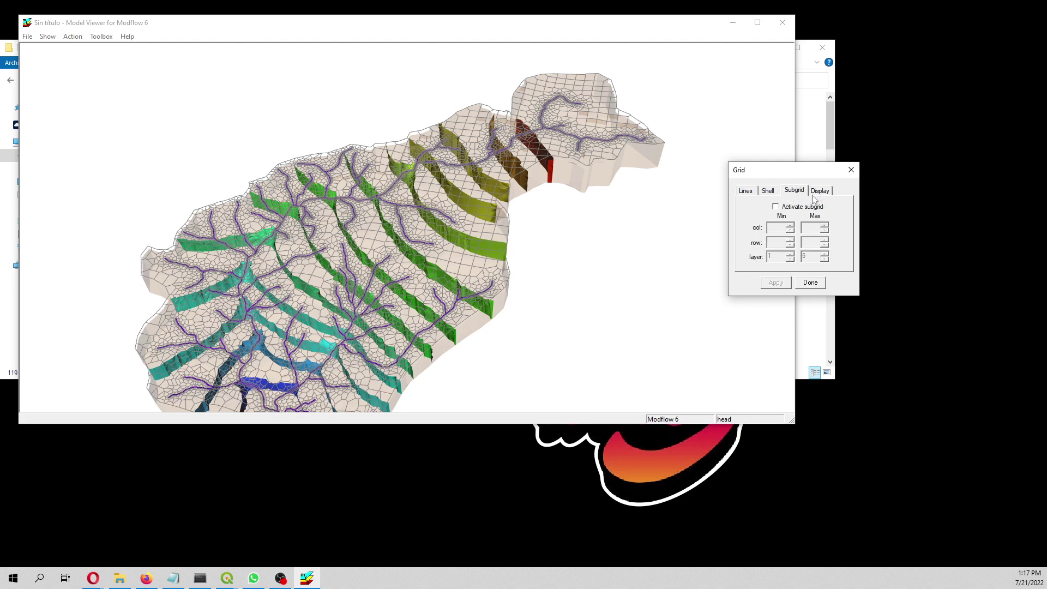
left_click(775, 207)
left_click(825, 259)
left_click(824, 259)
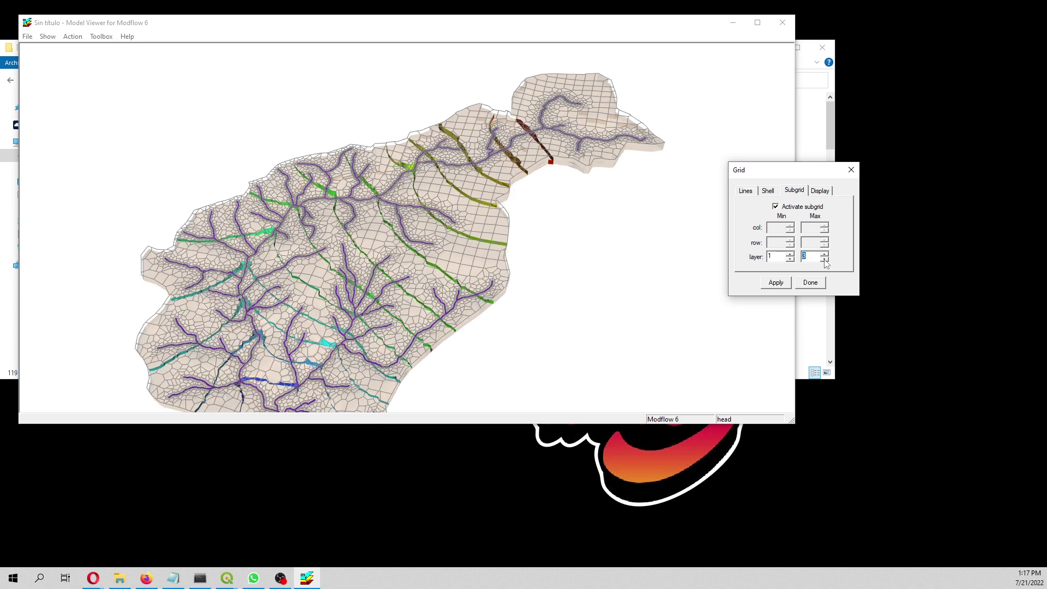
left_click(825, 259)
left_click(825, 259)
left_click(824, 255)
left_click(824, 255)
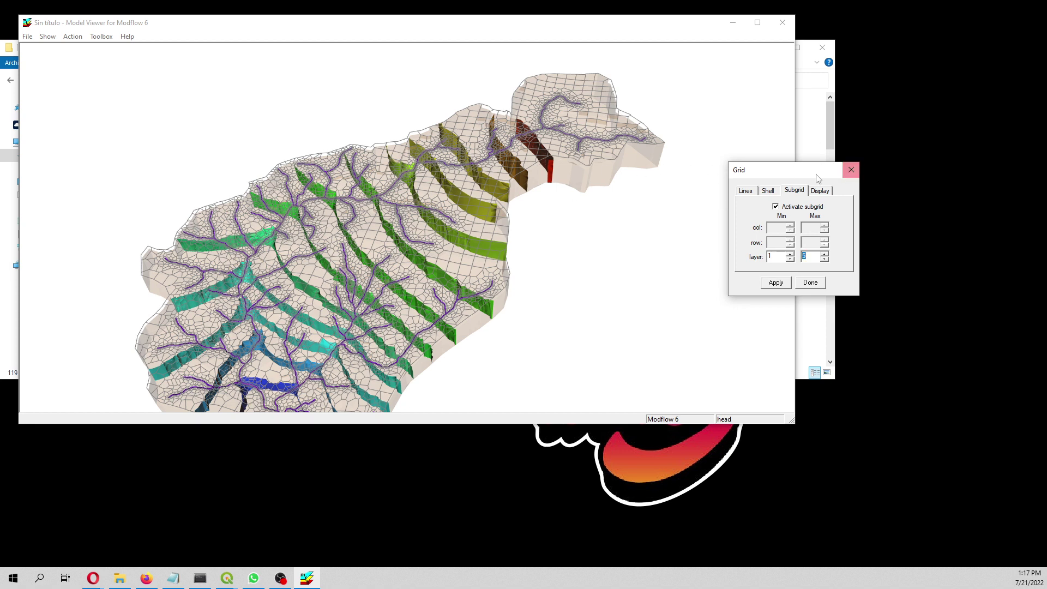
left_click(818, 191)
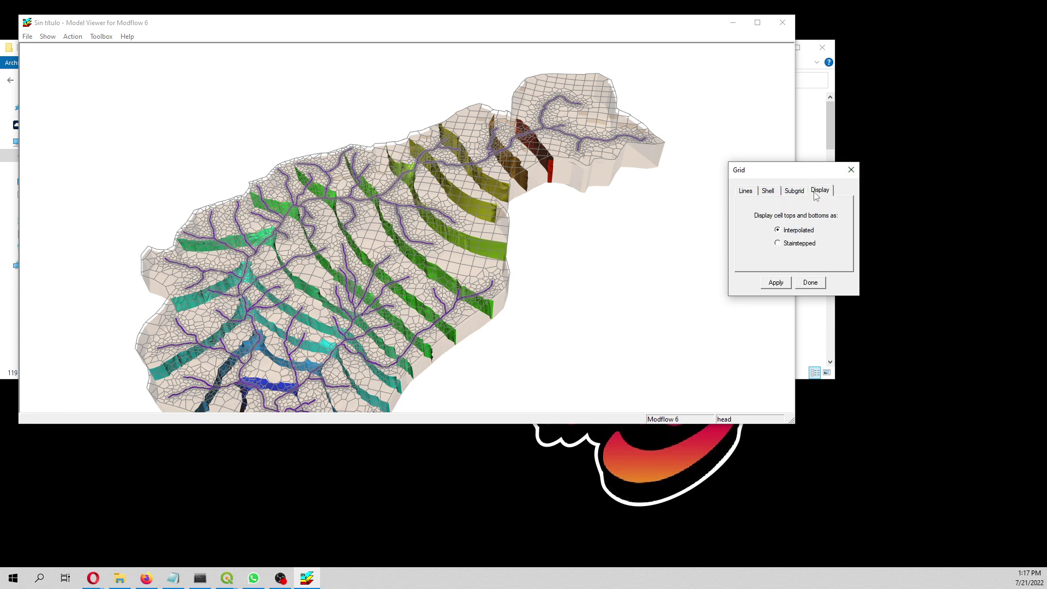
left_click(850, 169)
left_click(102, 37)
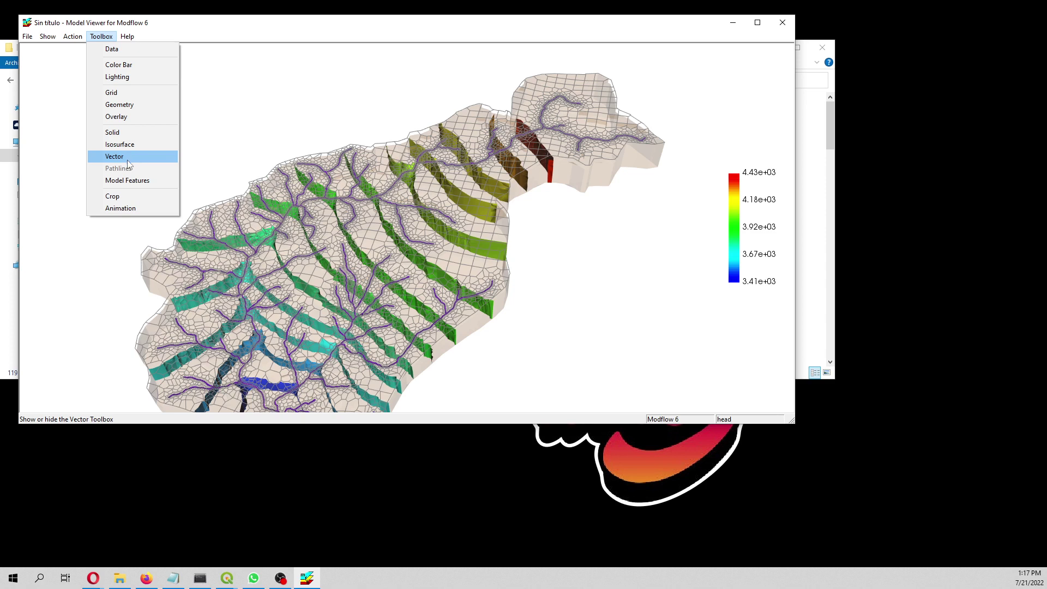
left_click(112, 196)
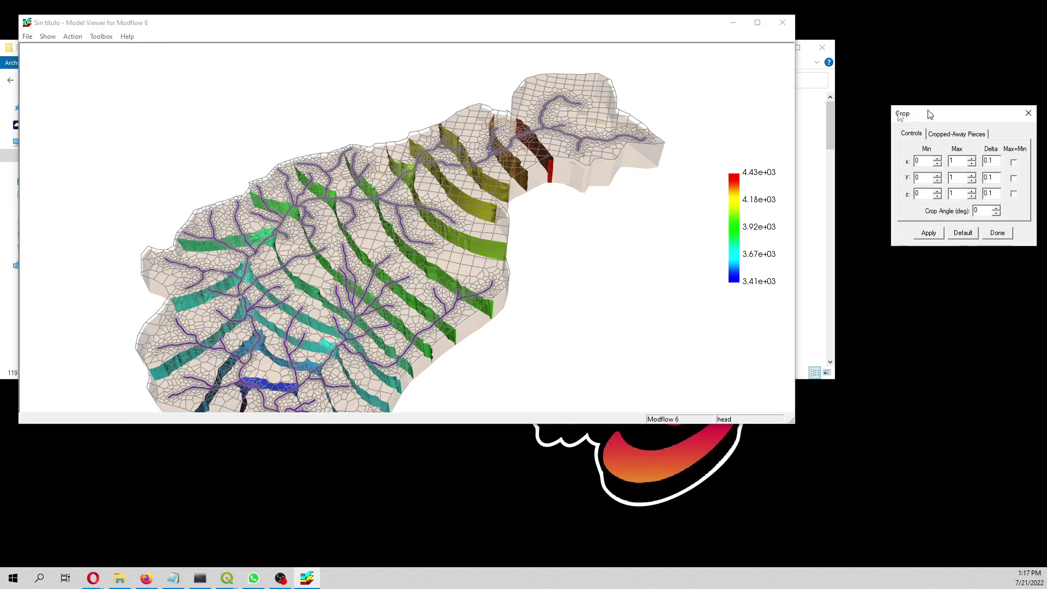
left_click_drag(927, 112, 604, 162)
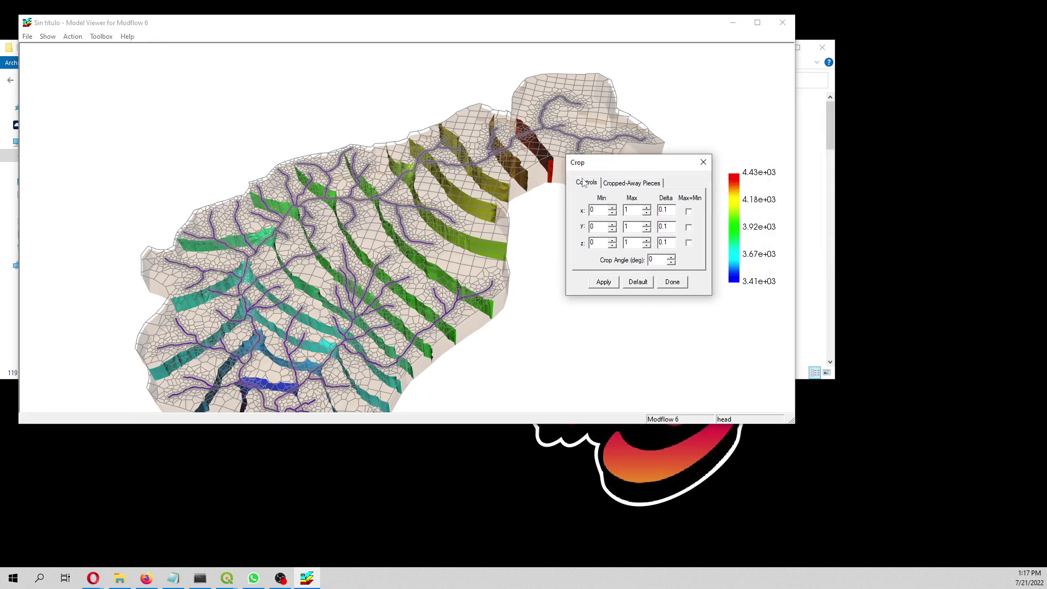
left_click(612, 207)
left_click(612, 208)
left_click(612, 208)
left_click(612, 208)
left_click(613, 208)
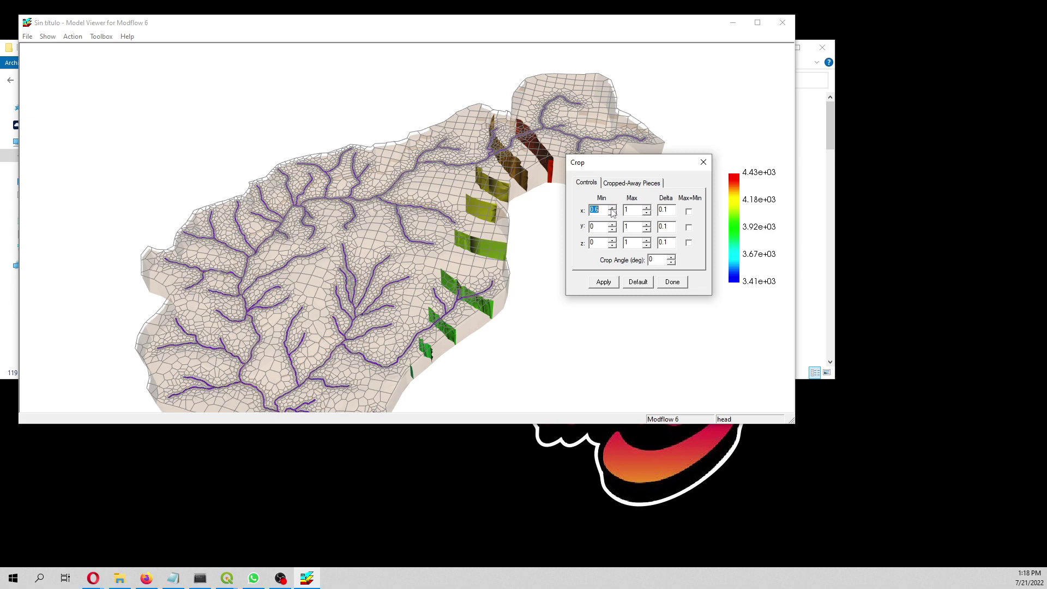
left_click(612, 208)
left_click(612, 213)
left_click(612, 213)
left_click(612, 213)
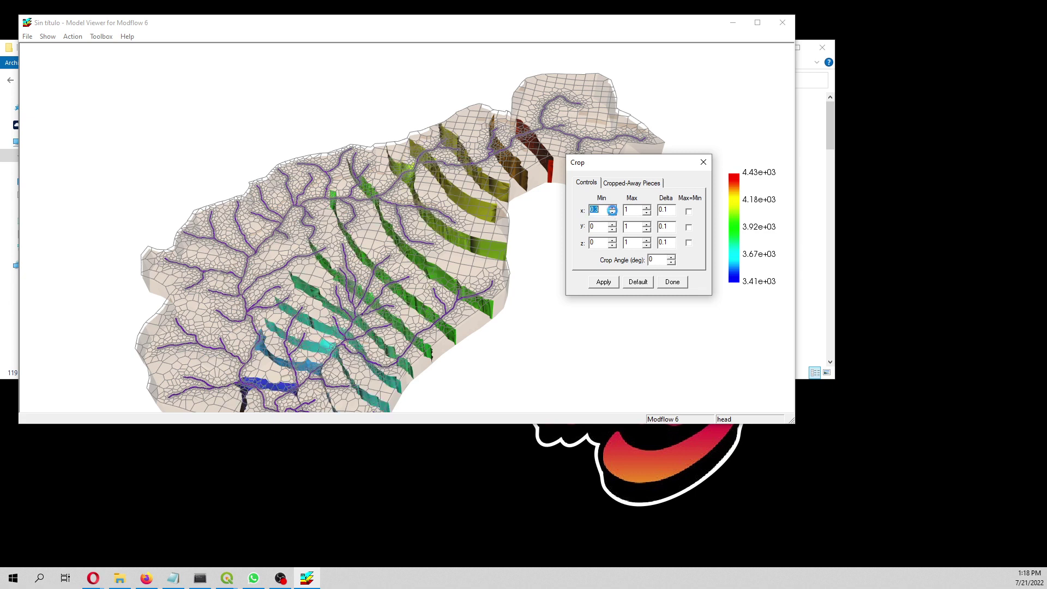
left_click(613, 213)
left_click(613, 213)
left_click(613, 213)
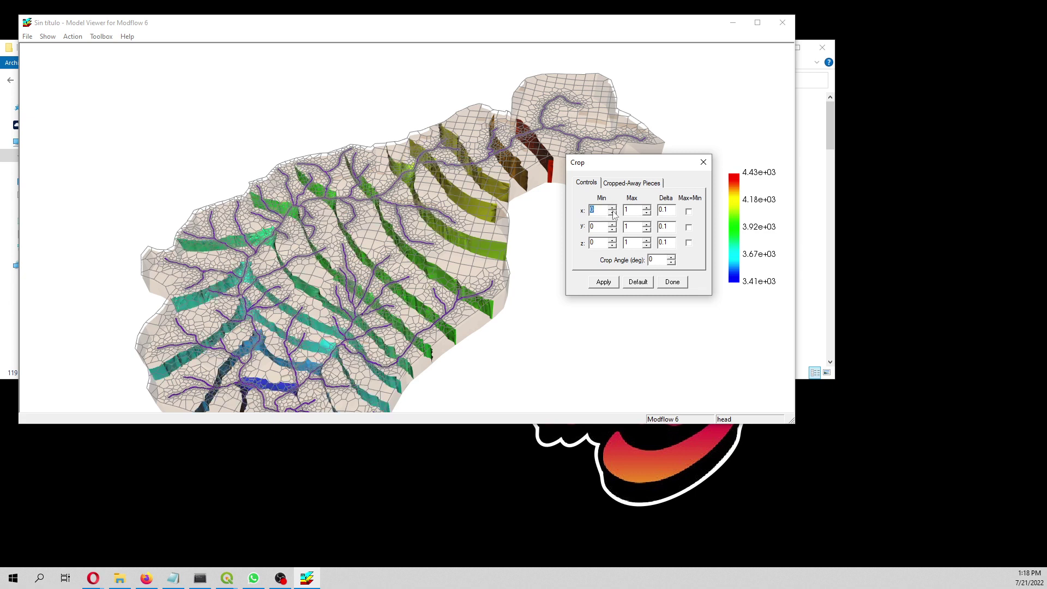
left_click(612, 224)
left_click(613, 224)
left_click(612, 224)
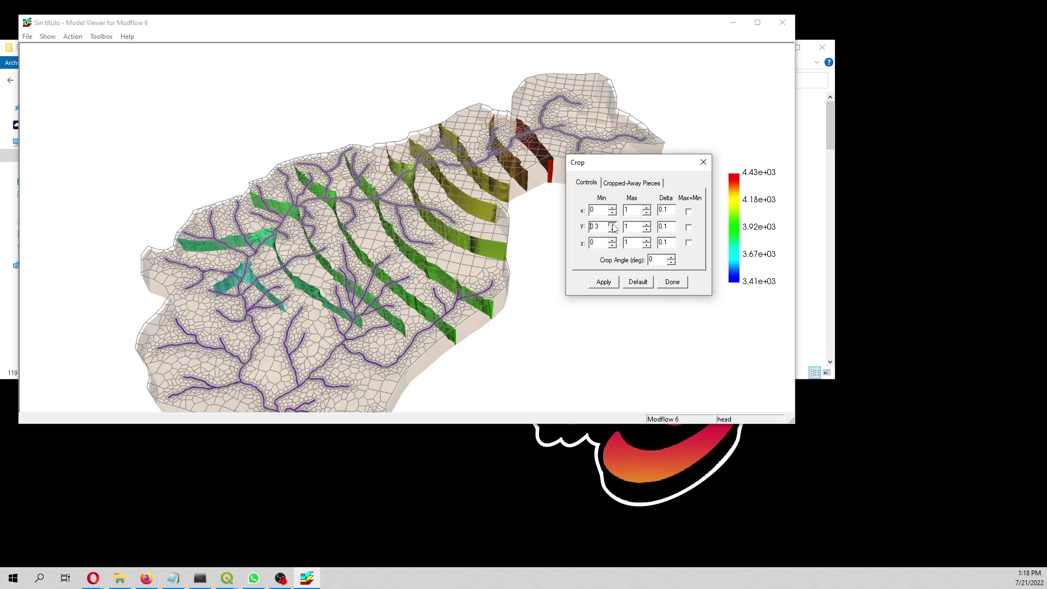
left_click(612, 230)
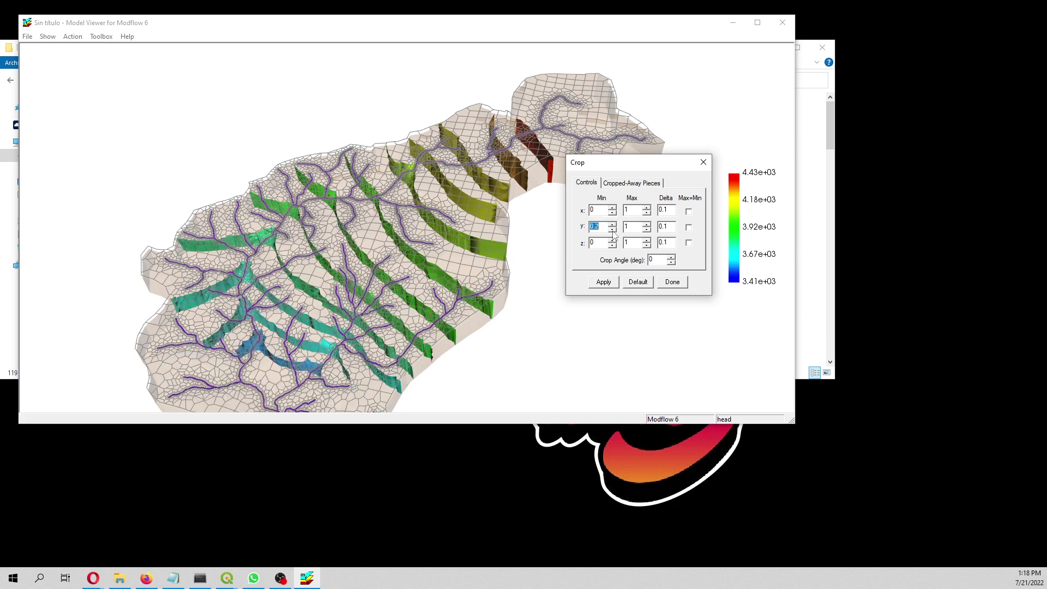
left_click(612, 229)
left_click(612, 230)
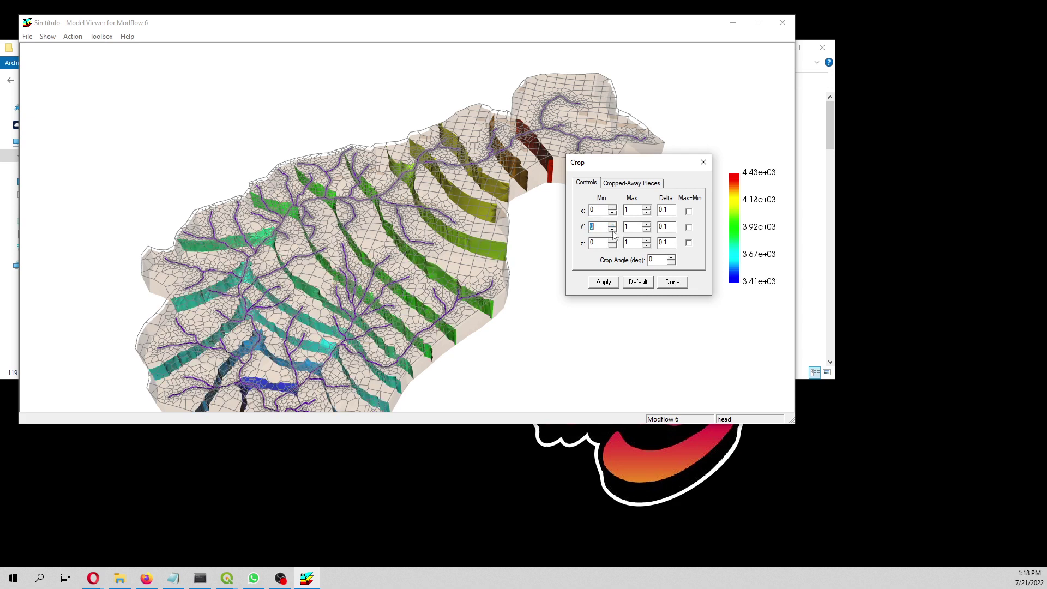
left_click(629, 184)
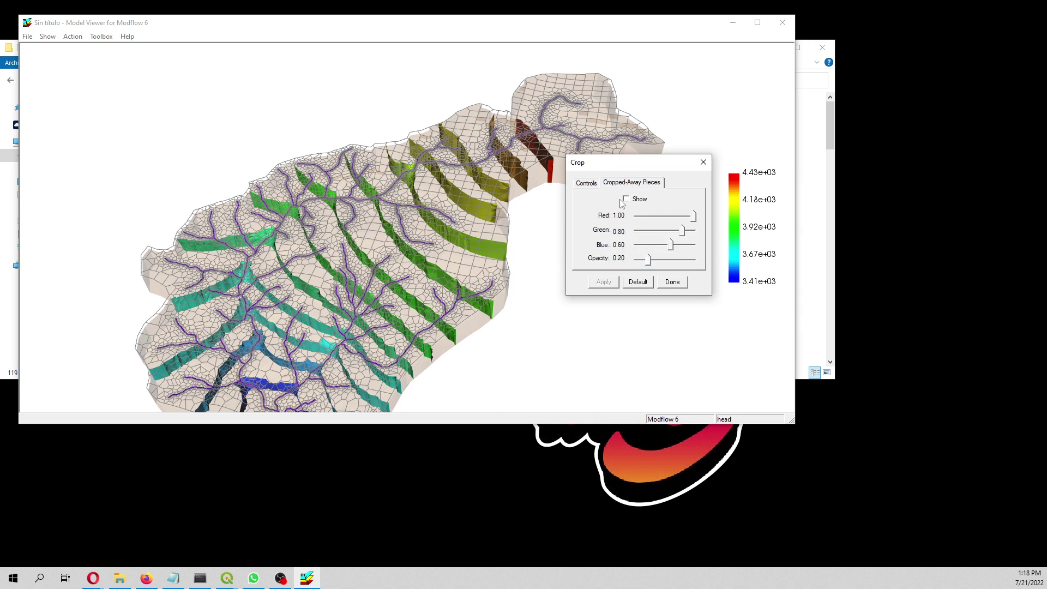
left_click(626, 199)
left_click(595, 185)
left_click(703, 162)
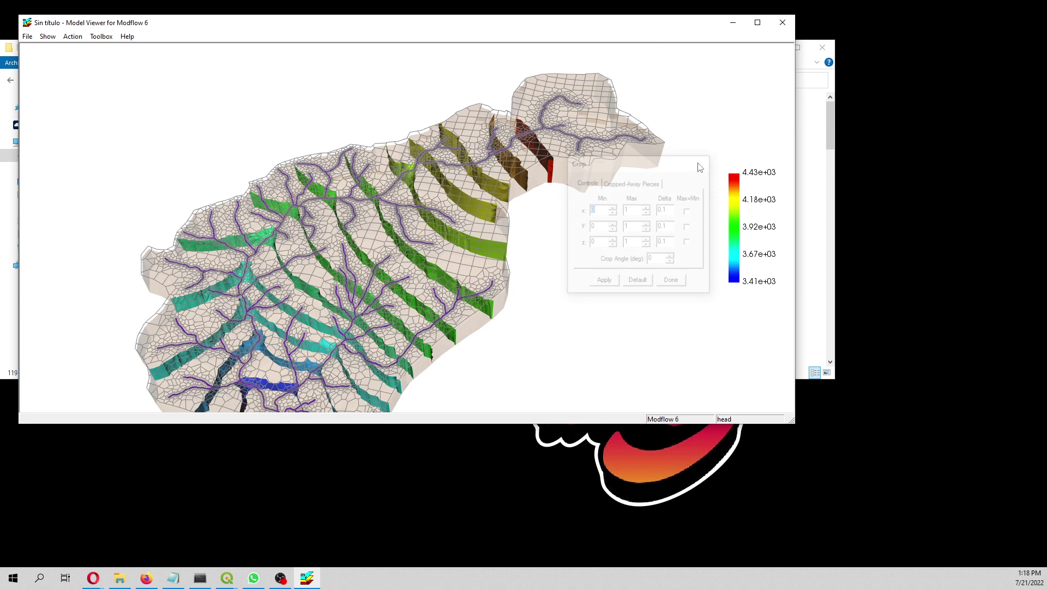
left_click(27, 37)
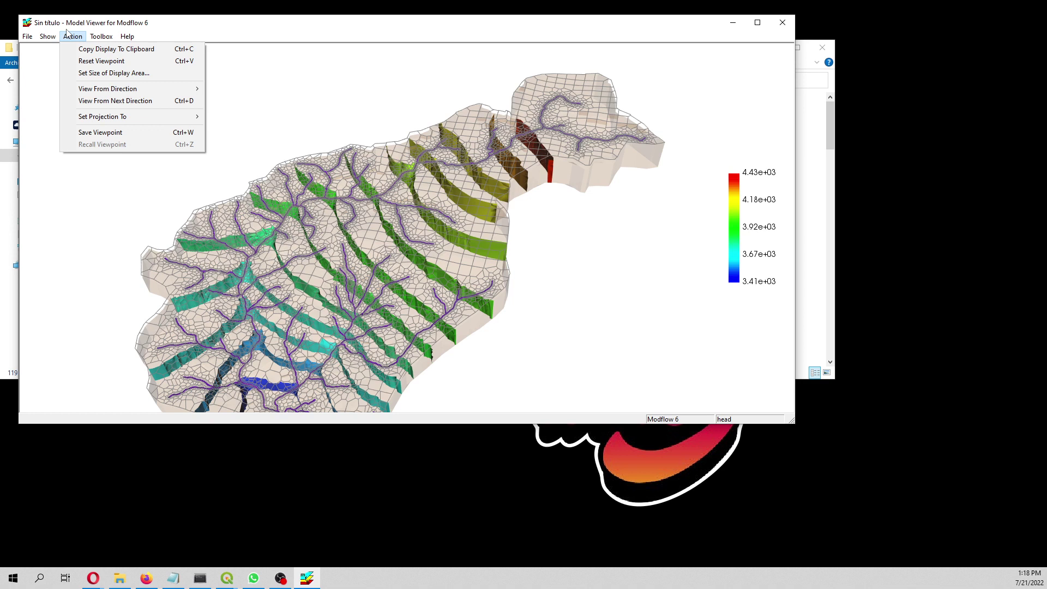
View the model side-on from the +y direction
mouse_move(57, 36)
mouse_move(196, 89)
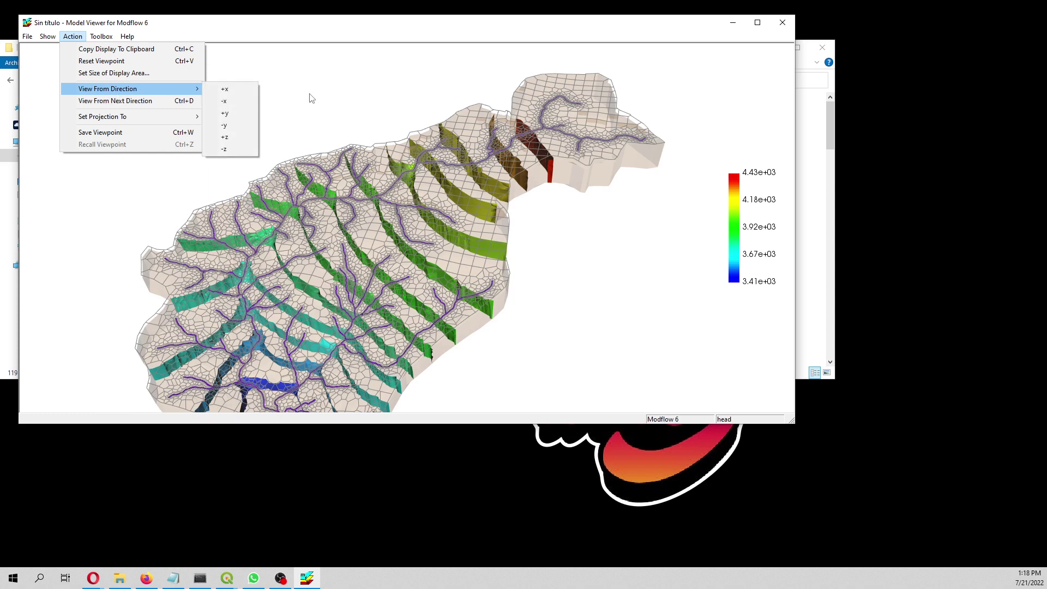
left_click(224, 119)
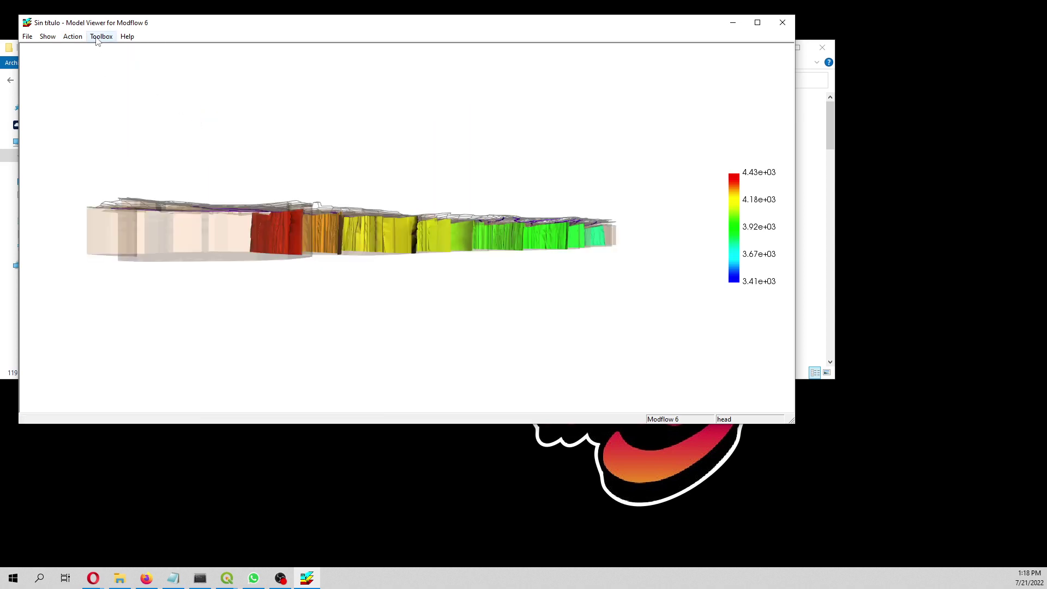
left_click(100, 37)
mouse_move(73, 36)
mouse_move(163, 89)
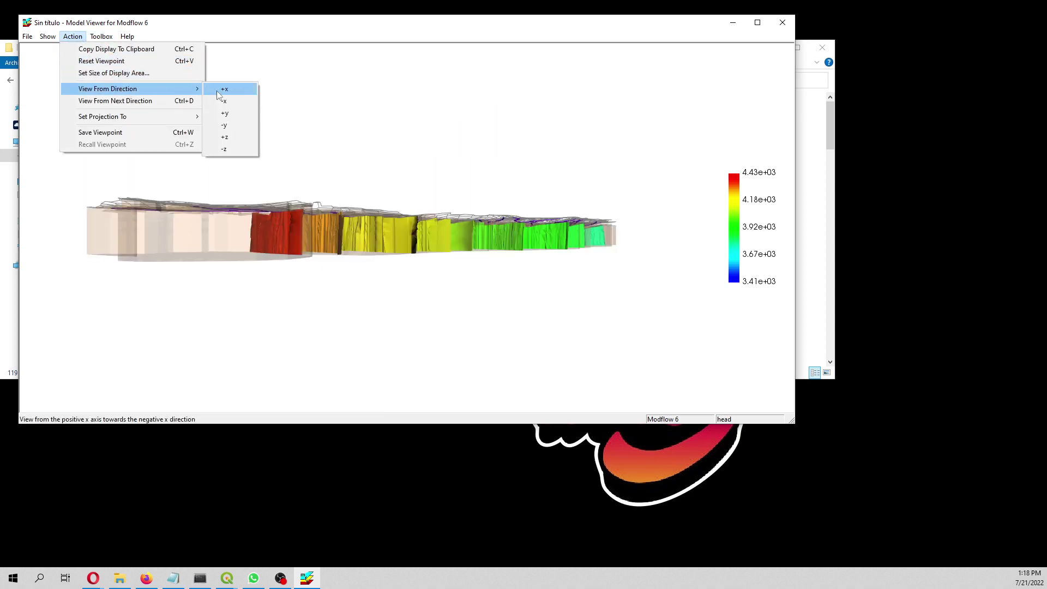
left_click(228, 119)
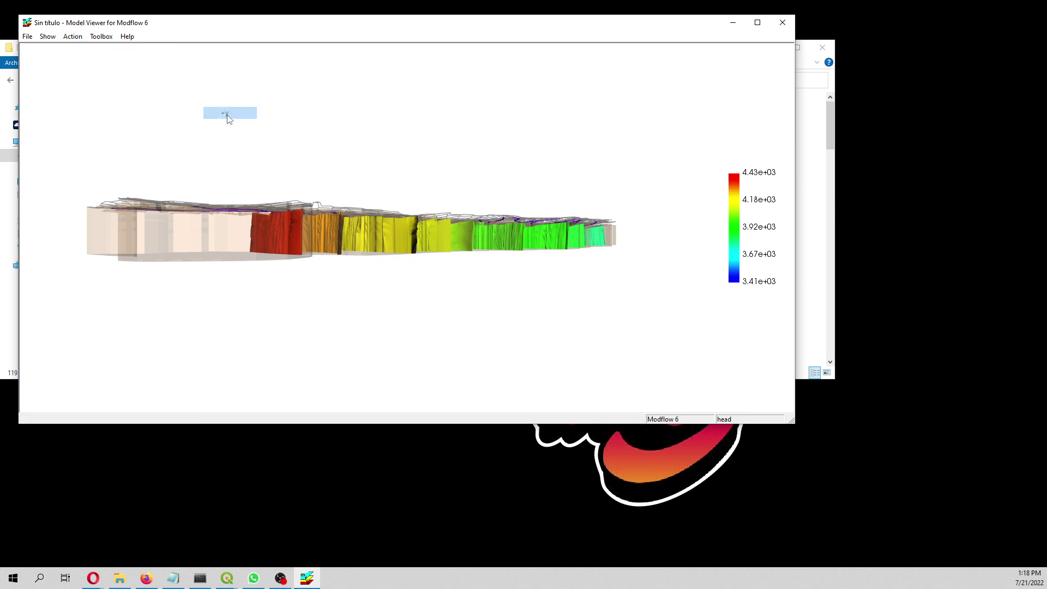
Switch to the +z direction for a plan view looking straight down on the grid and drains
left_click(75, 39)
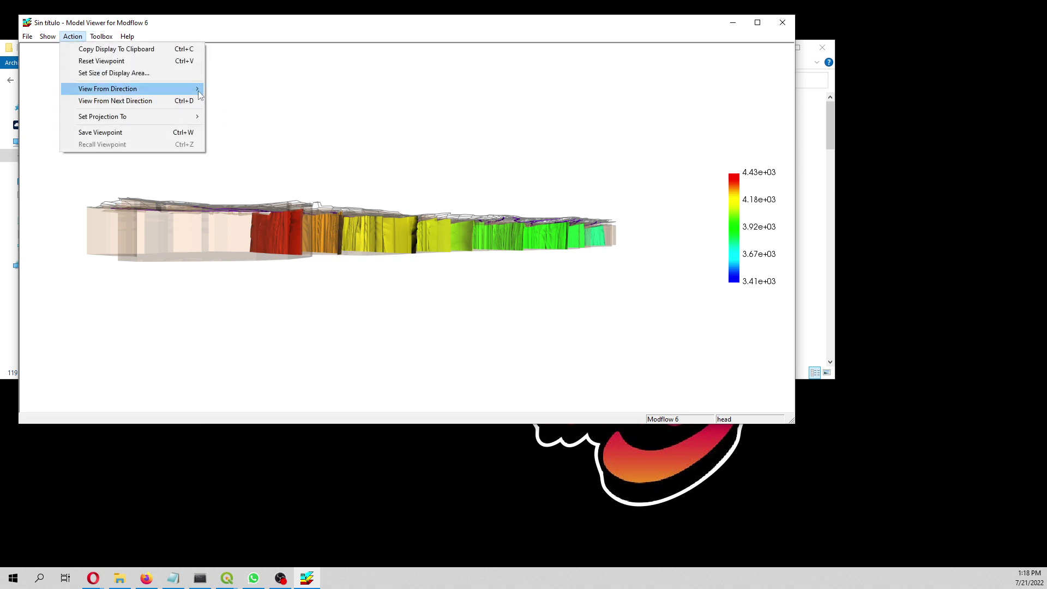
mouse_move(197, 90)
left_click(225, 137)
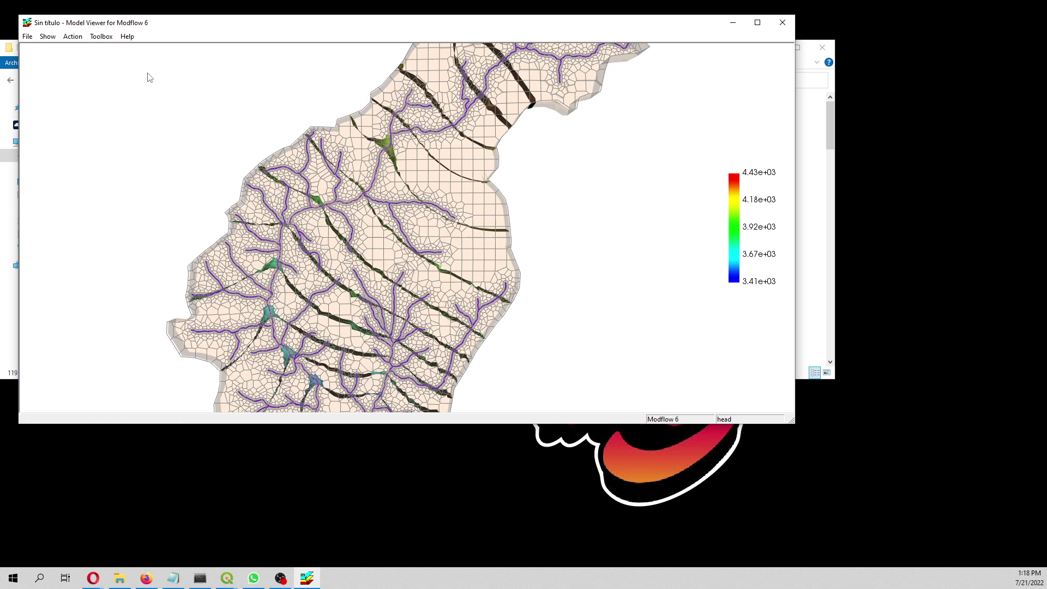
left_click(73, 37)
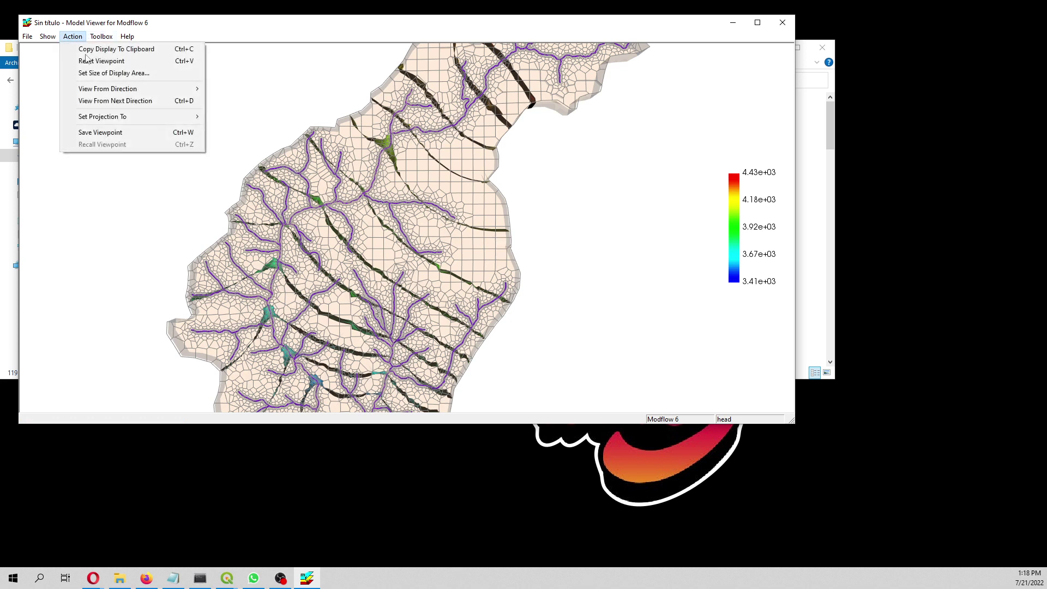
mouse_move(133, 117)
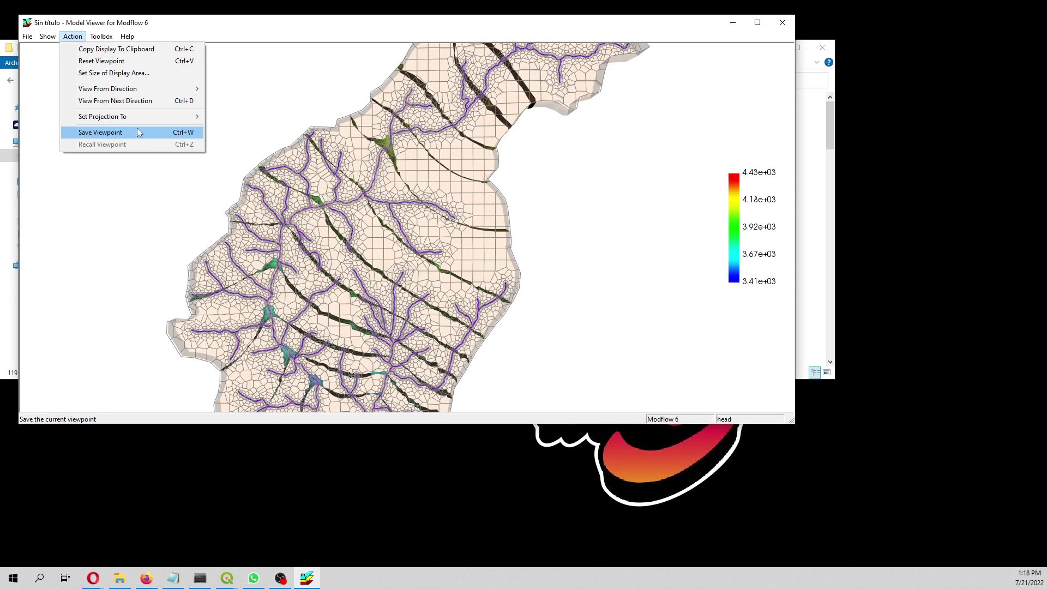
mouse_move(94, 36)
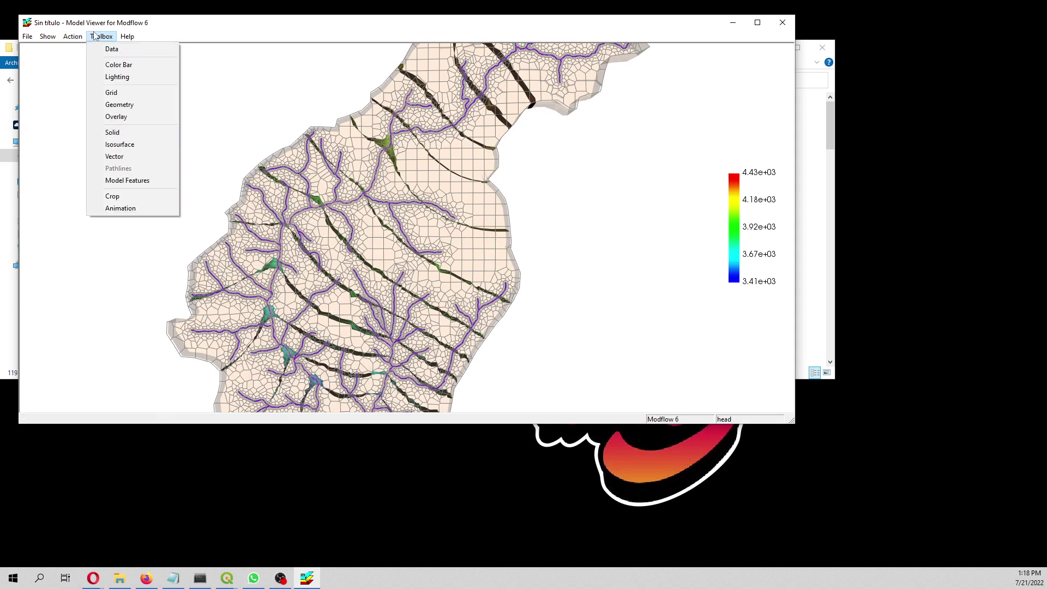
left_click(434, 306)
Rotate and zoom into an oblique 3D view of the head isosurfaces, then maximize the window
scroll(472, 267, "up", 2)
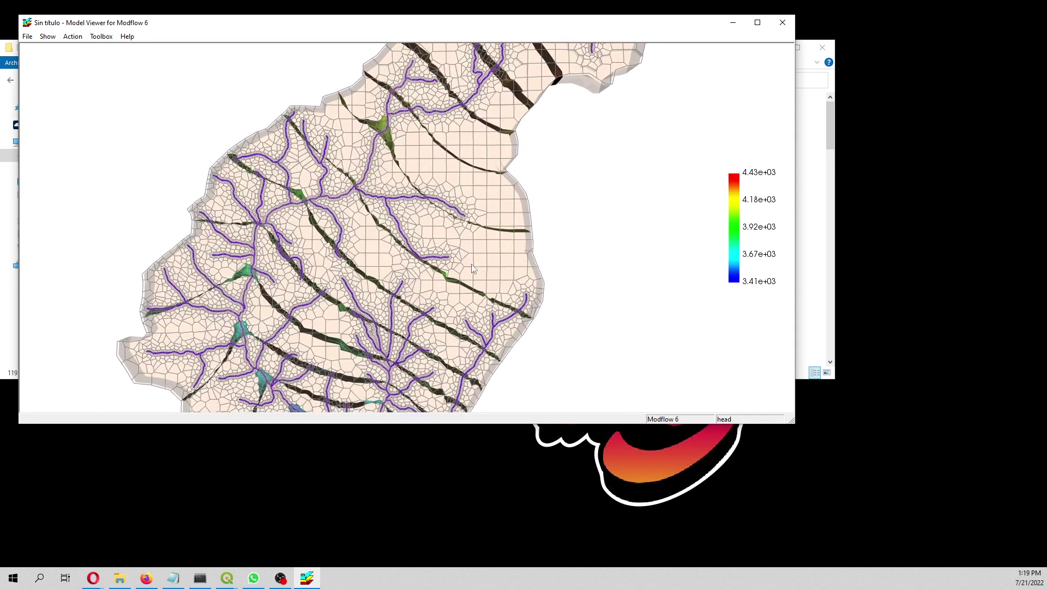
left_click_drag(471, 264, 376, 213)
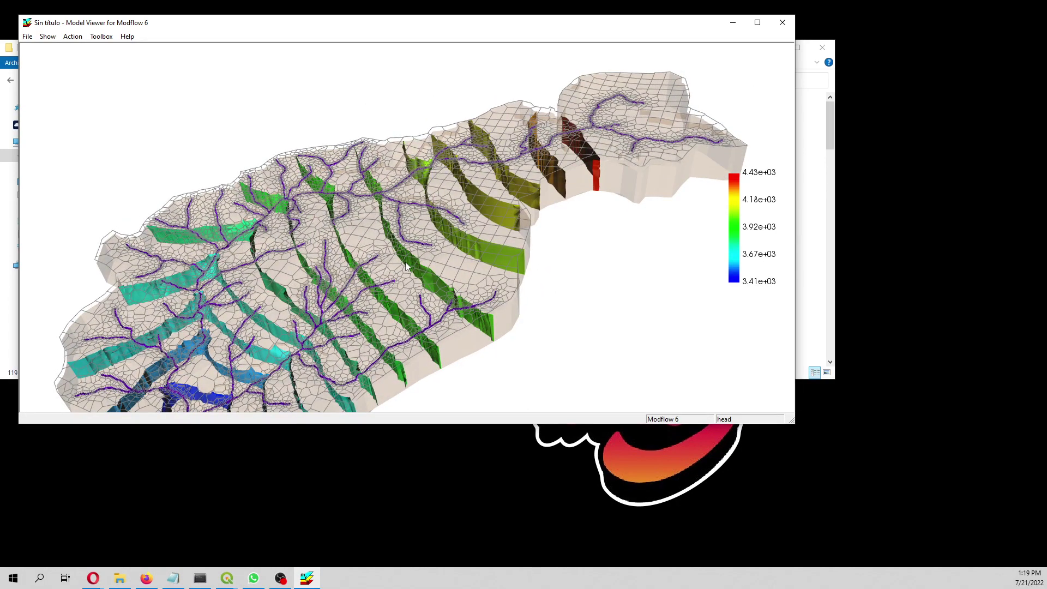
scroll(400, 214, "up", 2)
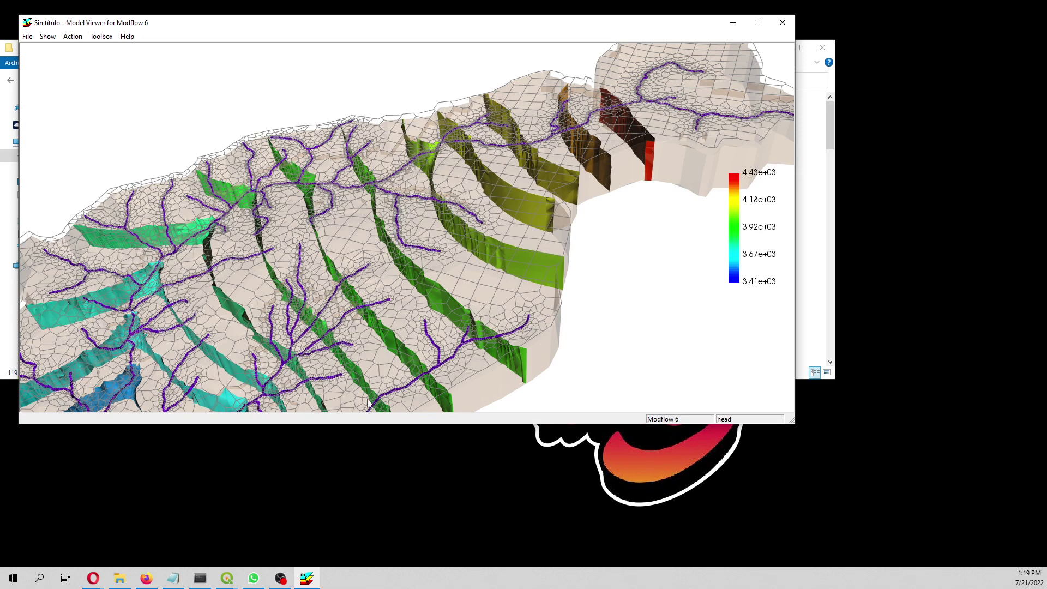
left_click(757, 23)
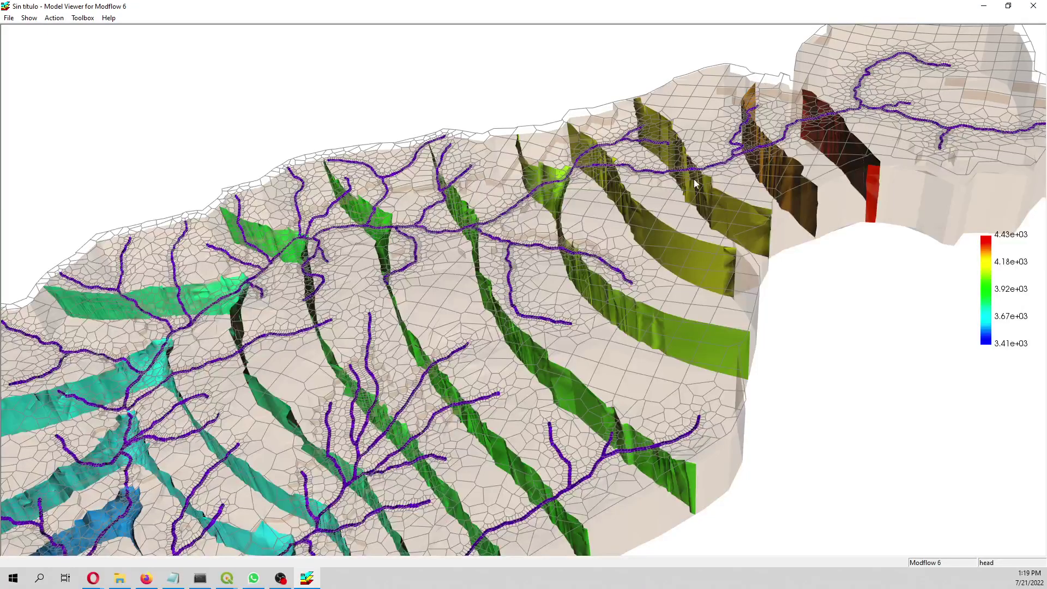